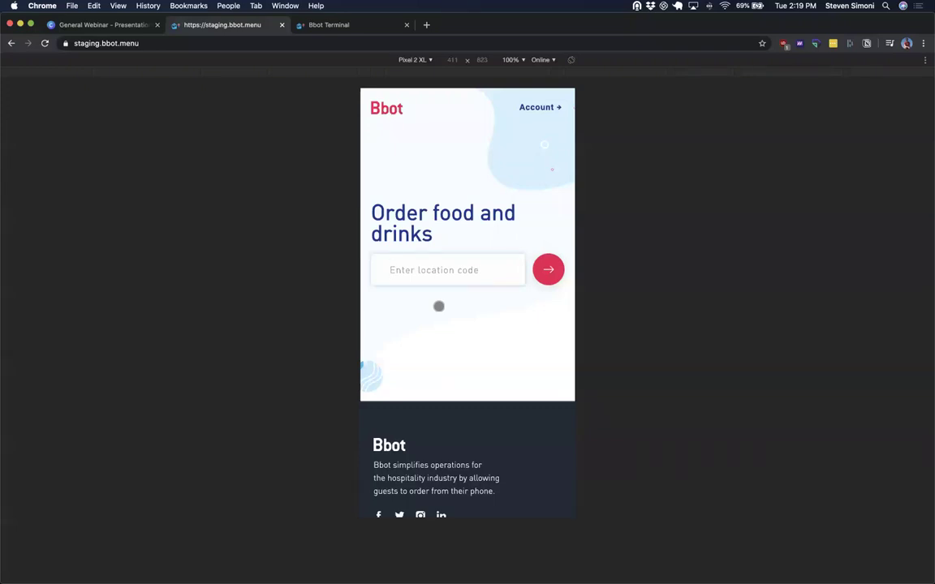
Step: Open the ordering menu for location code local1 and look over the Classic Brews
text(local1)
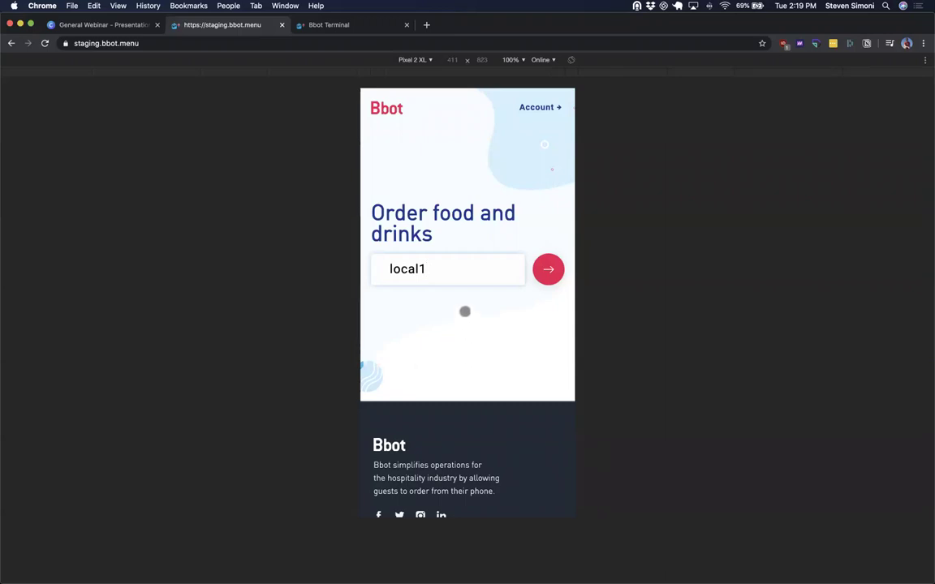
click(548, 271)
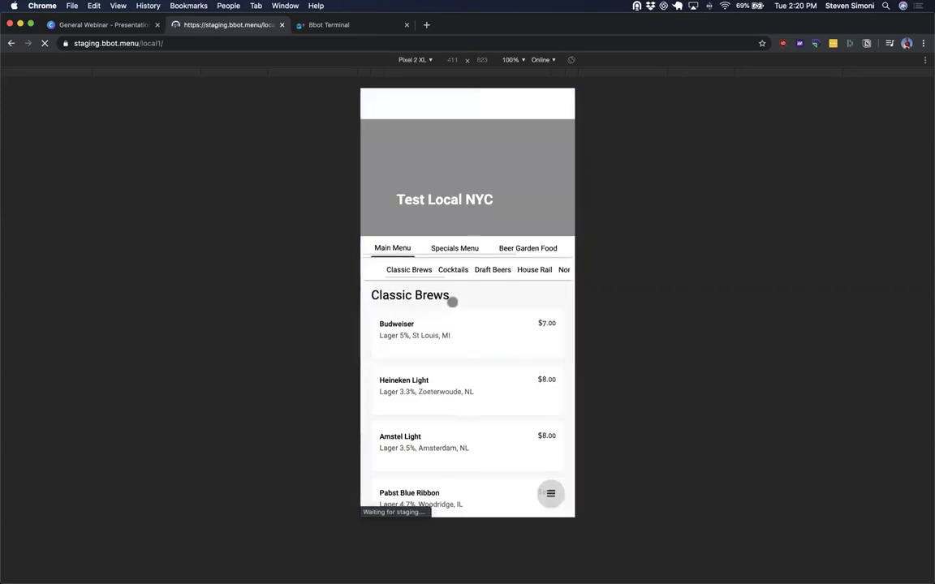
scroll(461, 340, down, 3)
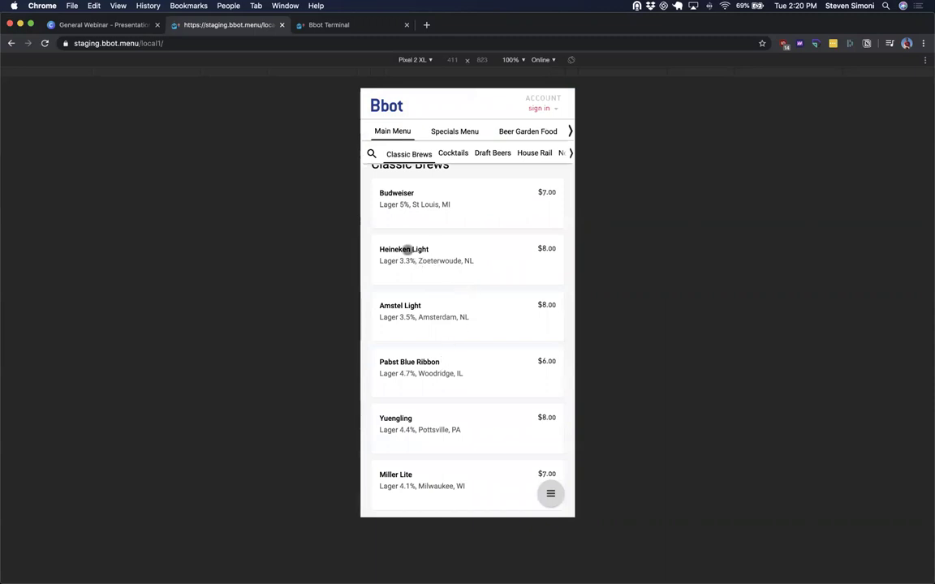
scroll(448, 209, up, 1)
scroll(449, 209, down, 1)
Step: Add one Bloody Mary from the Cocktails section of the Main Menu to the cart
mouse_move(479, 124)
mouse_down()
mouse_move(487, 130)
mouse_move(472, 140)
mouse_move(426, 135)
mouse_move(489, 130)
mouse_up()
click(451, 153)
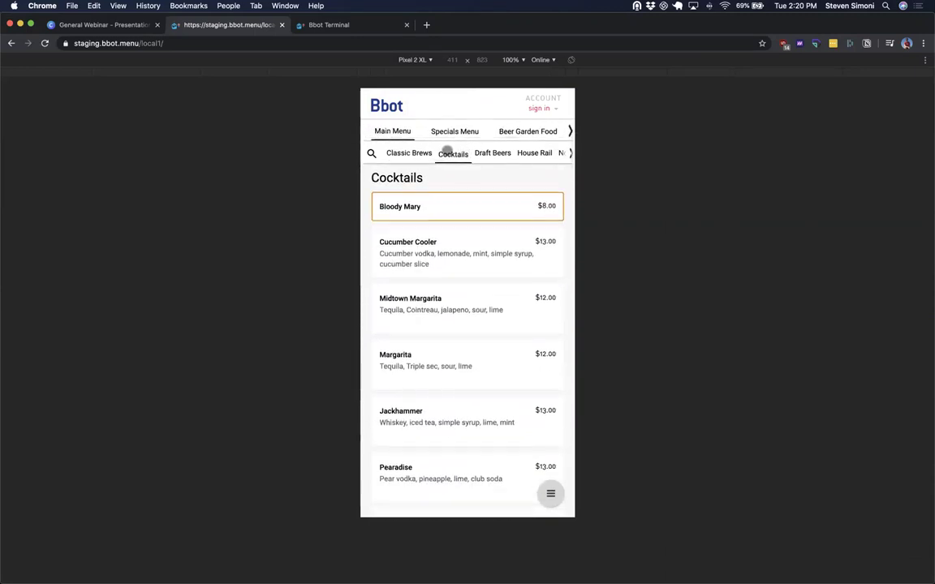
scroll(472, 321, down, 1)
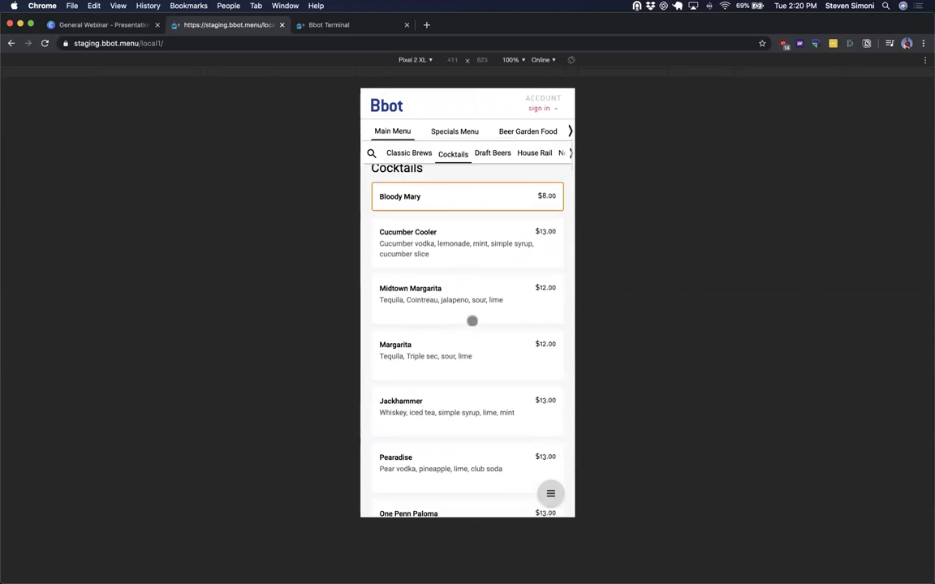
scroll(475, 284, up, 2)
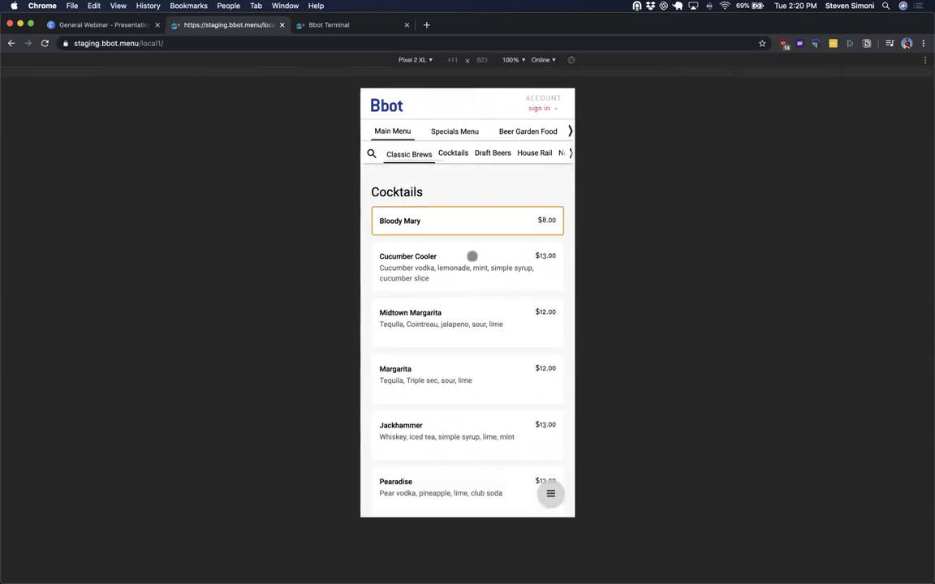
click(451, 226)
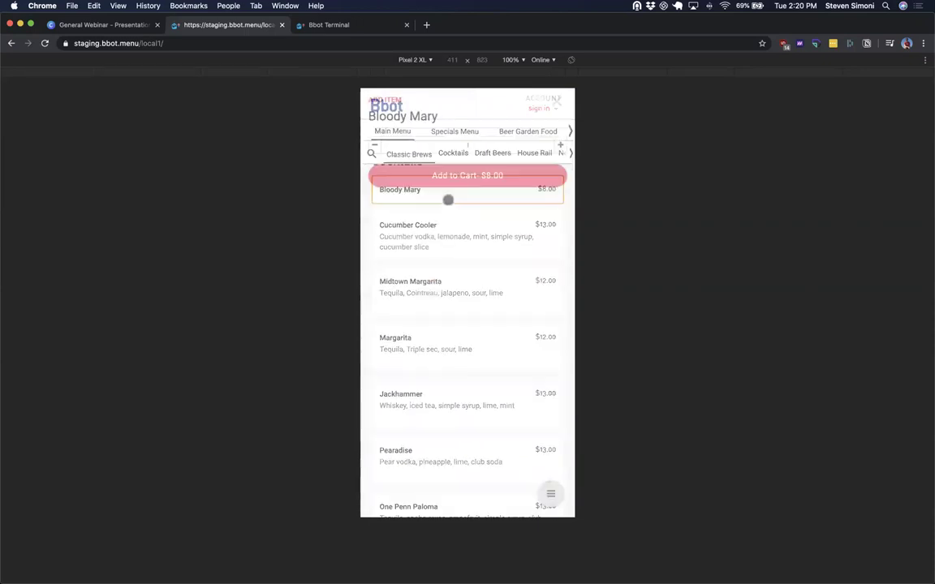
click(450, 175)
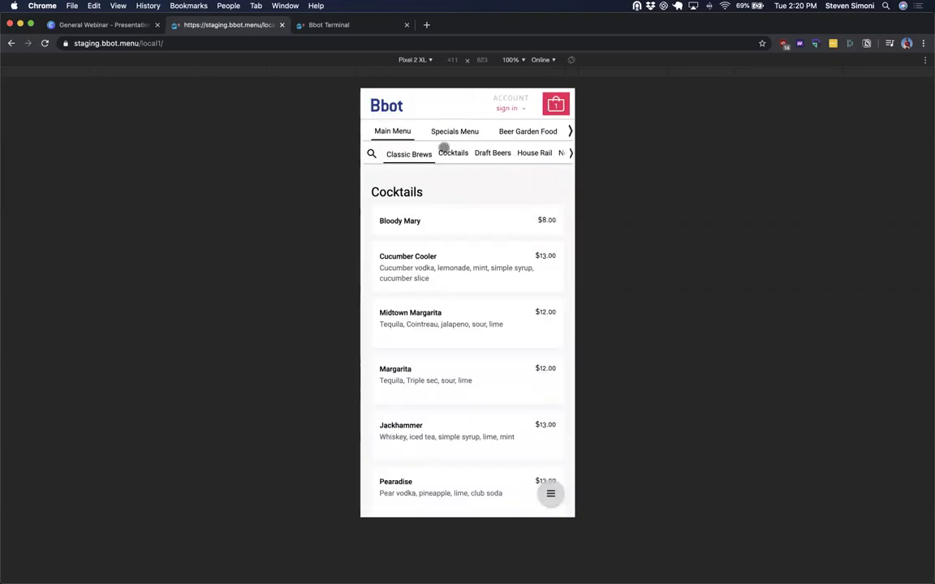
Step: Open the No Frills Burger from Beer Garden Food and choose Medium Rare as the meat doneness
scroll(454, 130, right, 2)
click(488, 131)
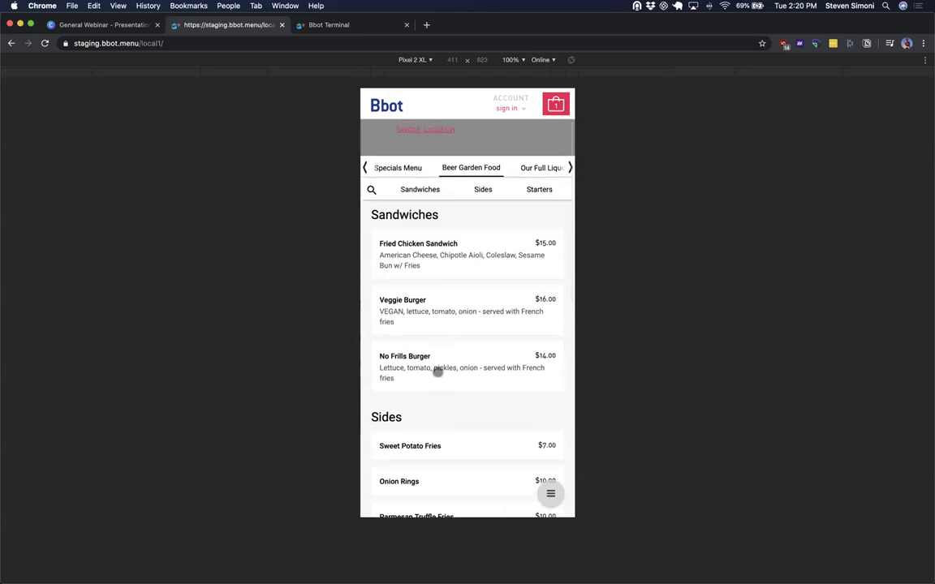
click(438, 372)
click(394, 301)
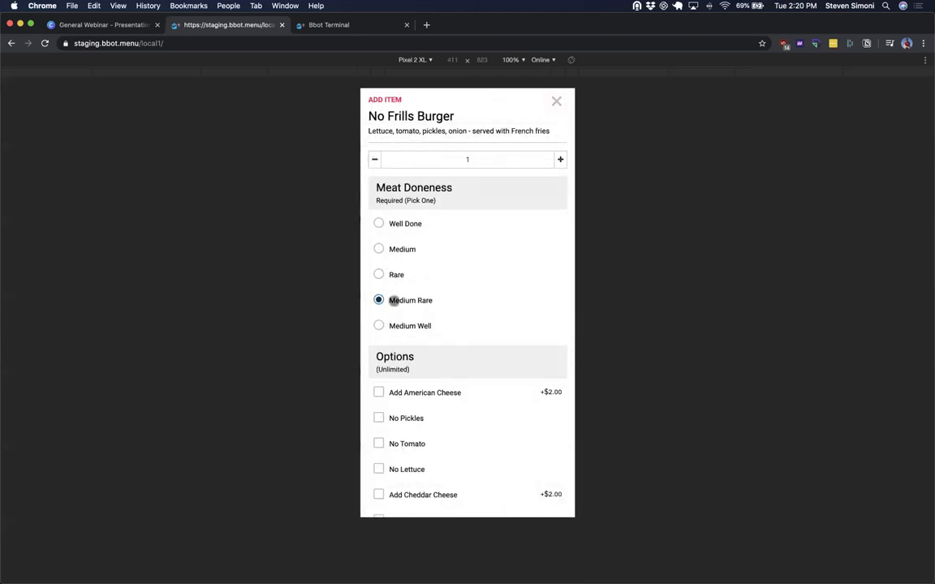
Step: Select No Lettuce as the burger's only option and add the burger to the cart
scroll(404, 349, down, 2)
click(399, 311)
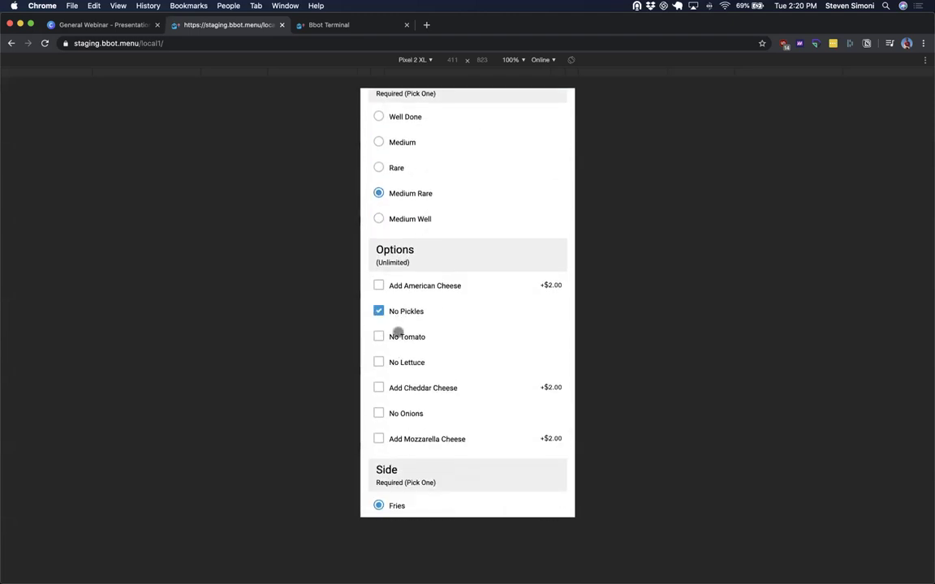
click(406, 337)
scroll(413, 413, down, 3)
click(416, 234)
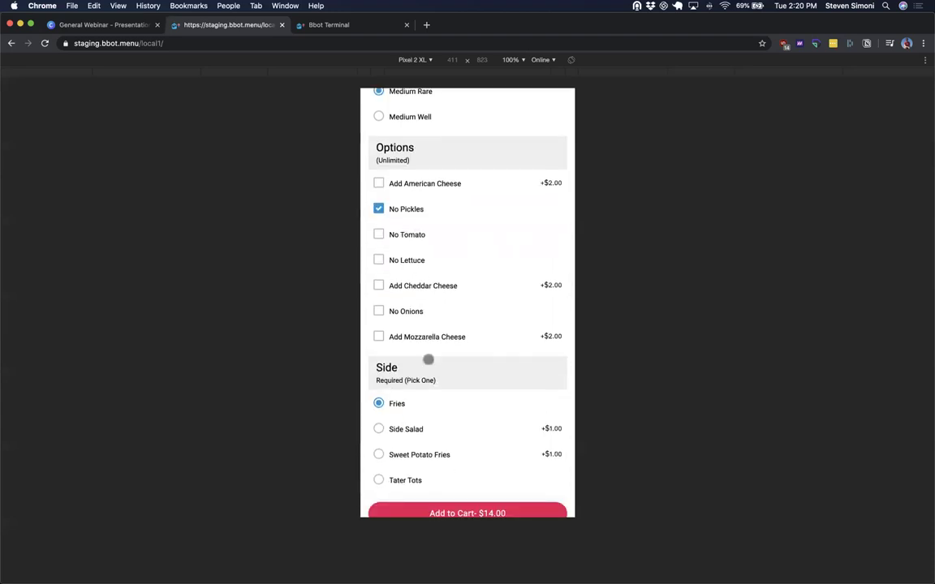
scroll(430, 335, down, 1)
click(411, 191)
click(418, 242)
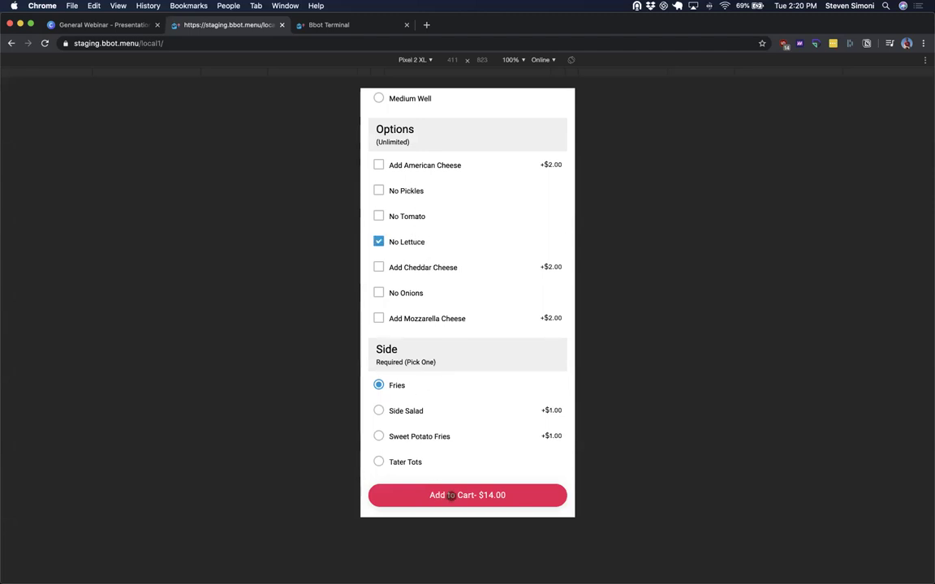
click(450, 495)
Step: Open the cart and enter the payment card number, expiry date, security code and postal code
click(558, 106)
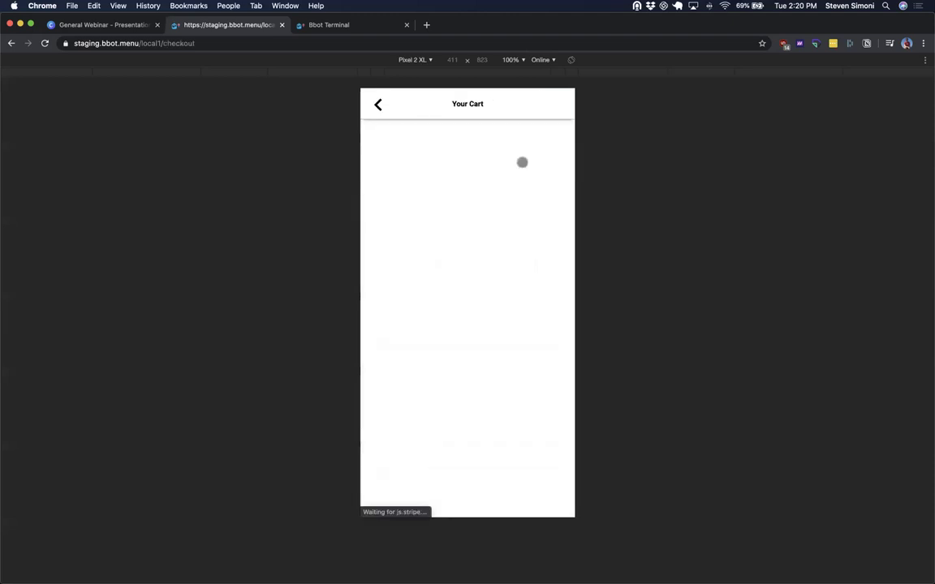
click(416, 304)
text(4242424242424242042424242424)
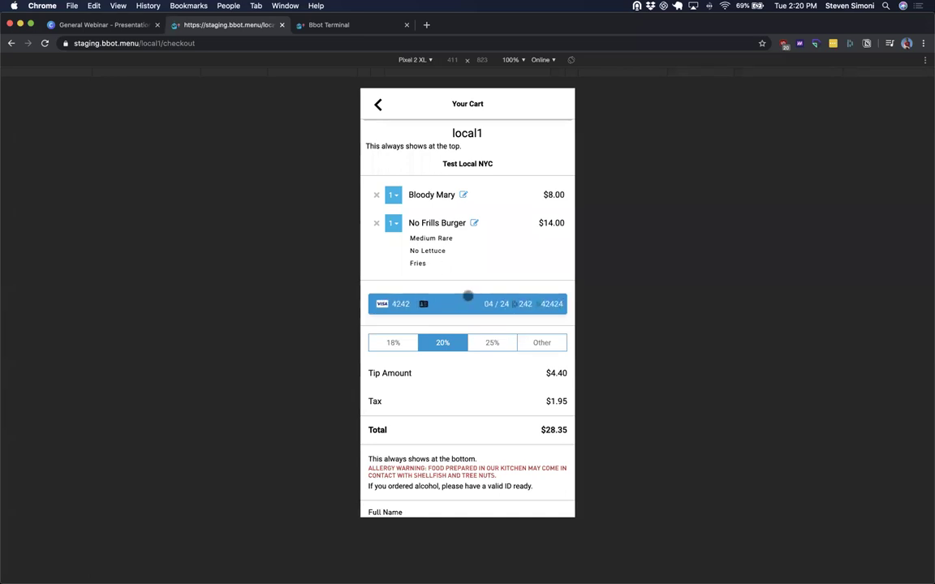
scroll(451, 324, down, 1)
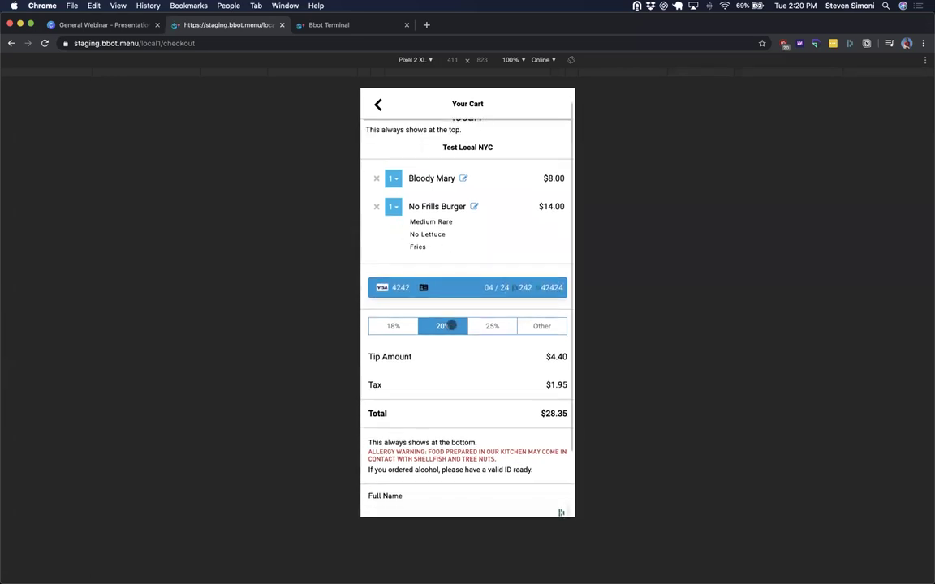
scroll(452, 325, up, 1)
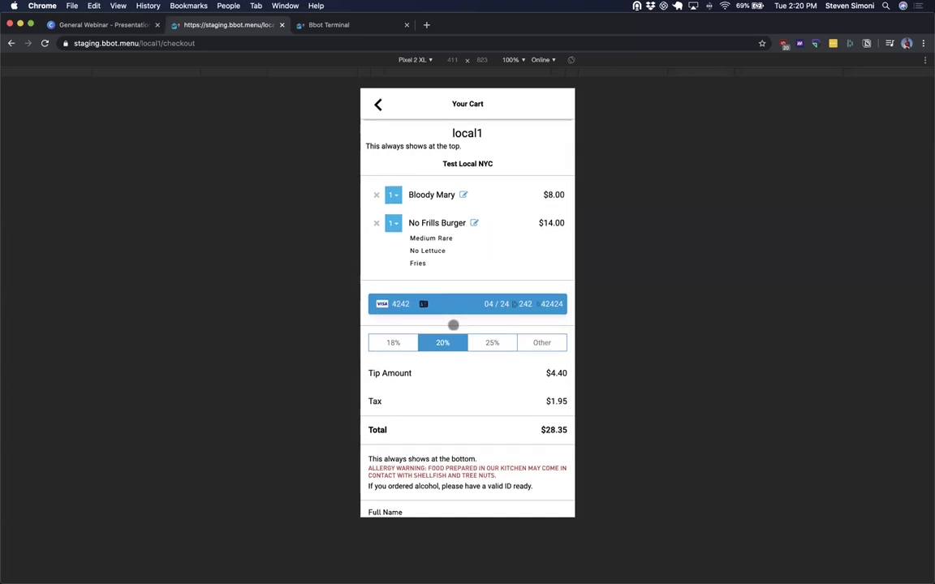
Step: Enter the customer's name and place the order with the card
scroll(445, 329, down, 5)
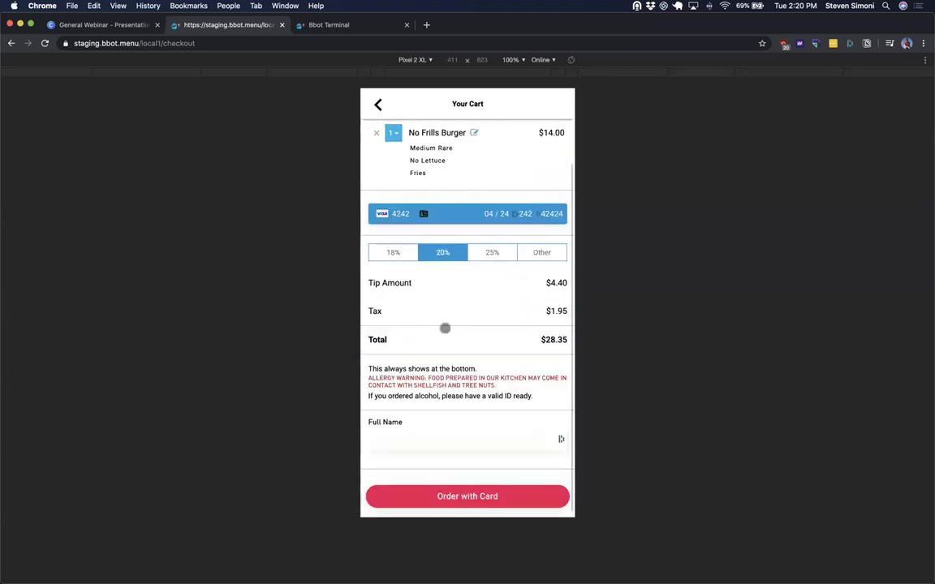
click(411, 435)
text(steve)
click(443, 503)
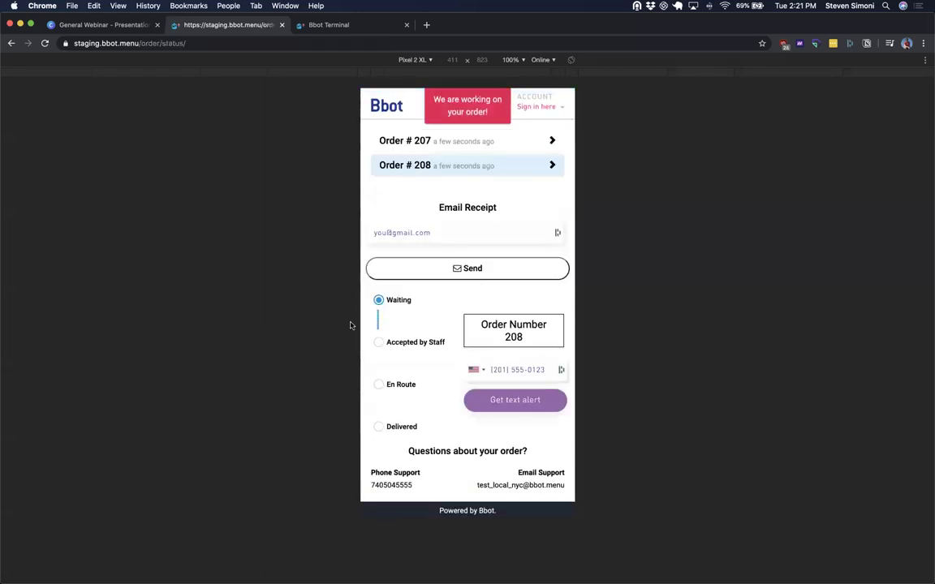
click(406, 232)
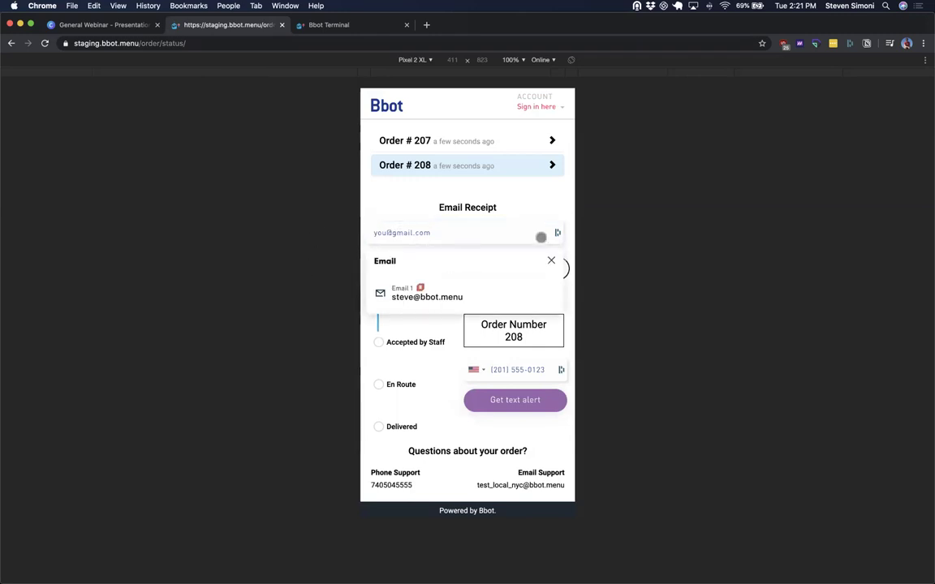
click(550, 260)
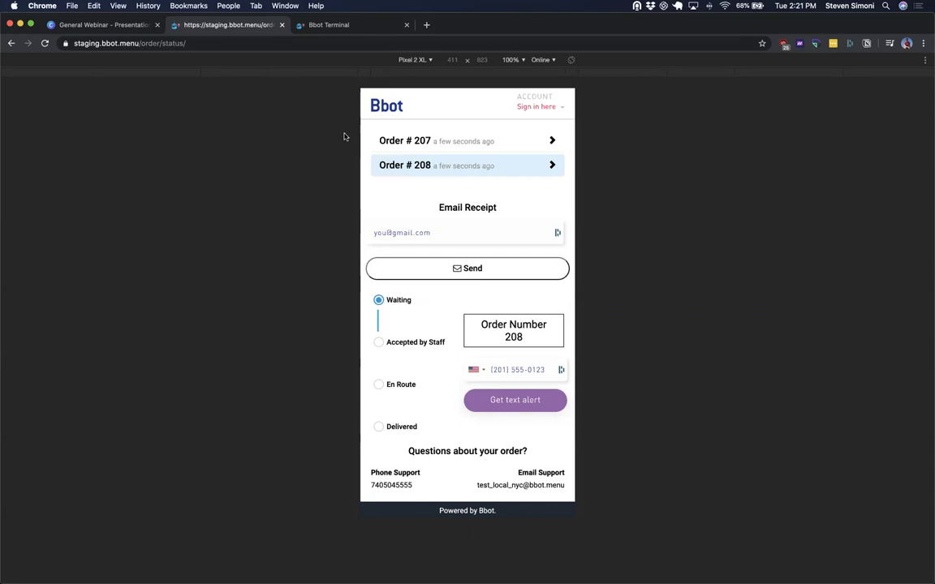
Step: Switch to the Bbot Terminal and open the new order ticket to accept it
click(362, 32)
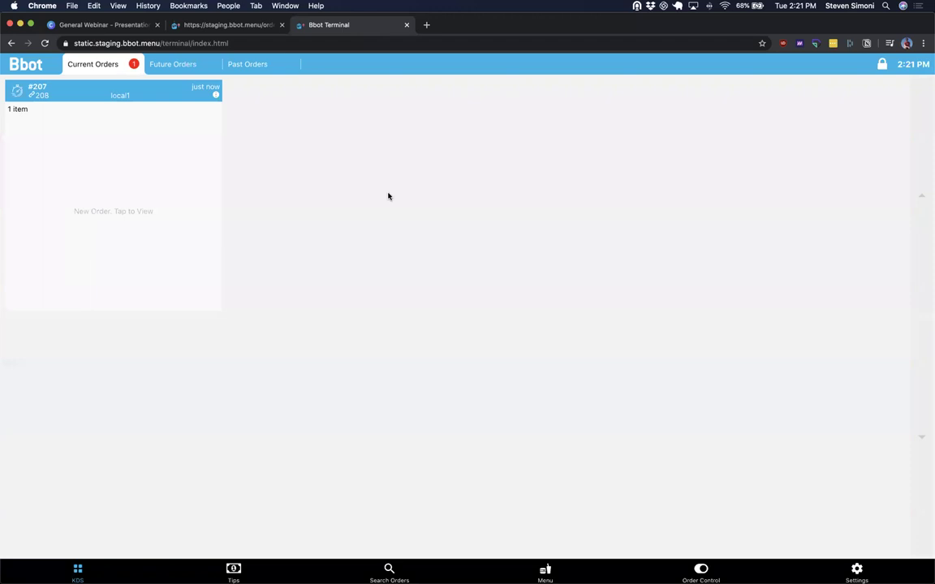
click(158, 187)
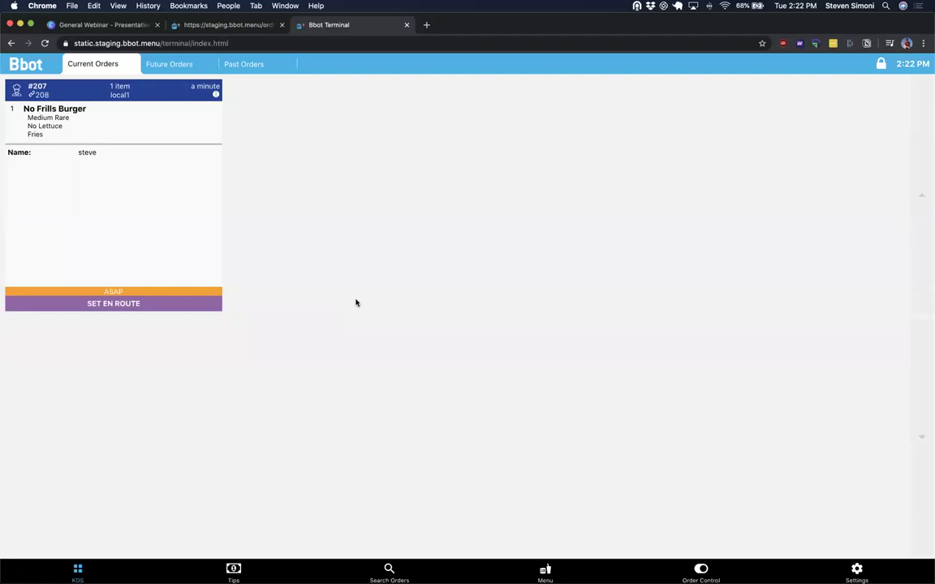
Step: Review the burger order's item, totals and status details, and look at the terminal's device settings
click(99, 211)
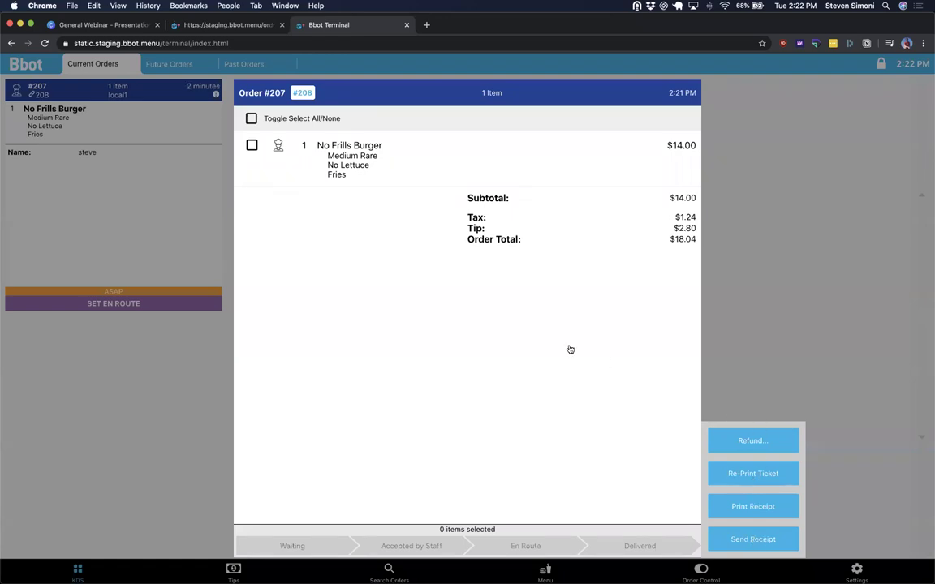
click(143, 327)
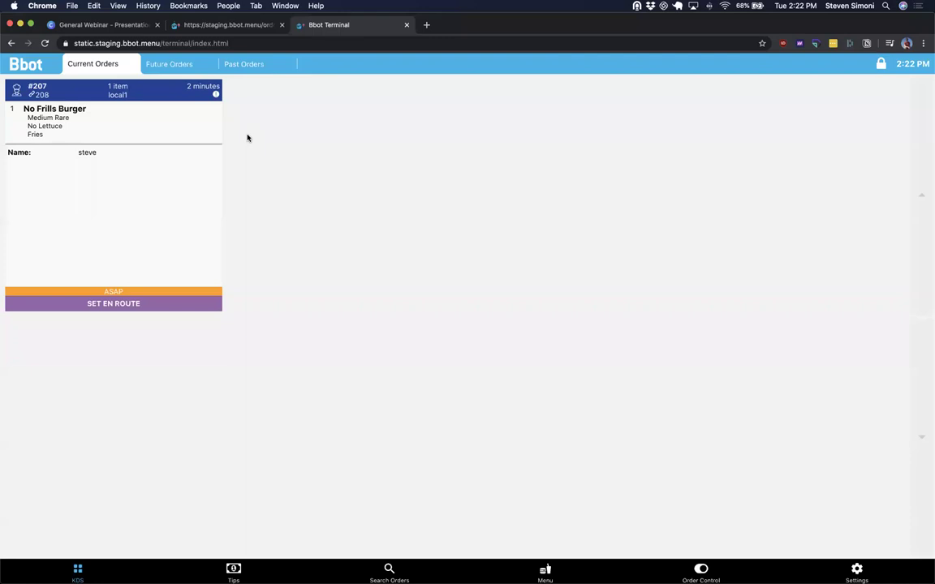
click(857, 569)
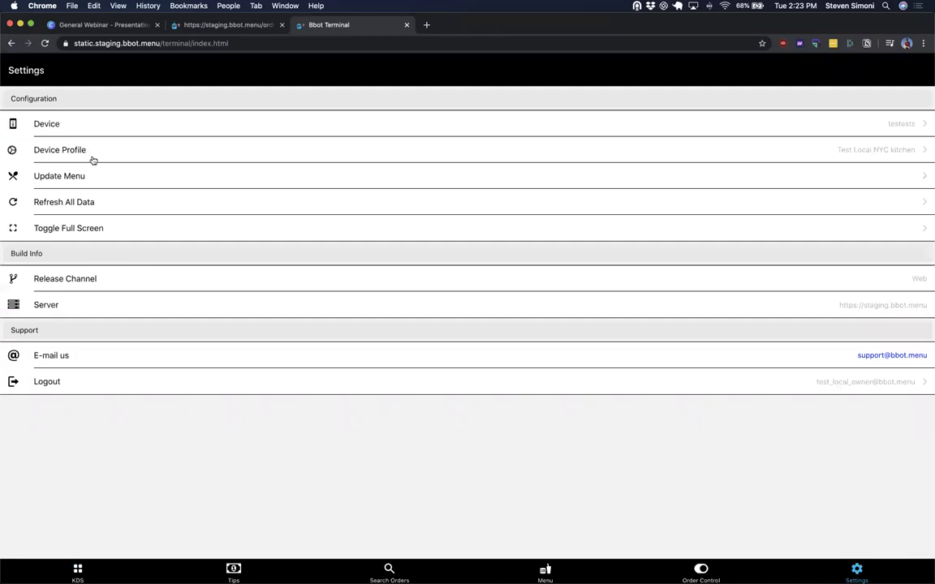
click(77, 569)
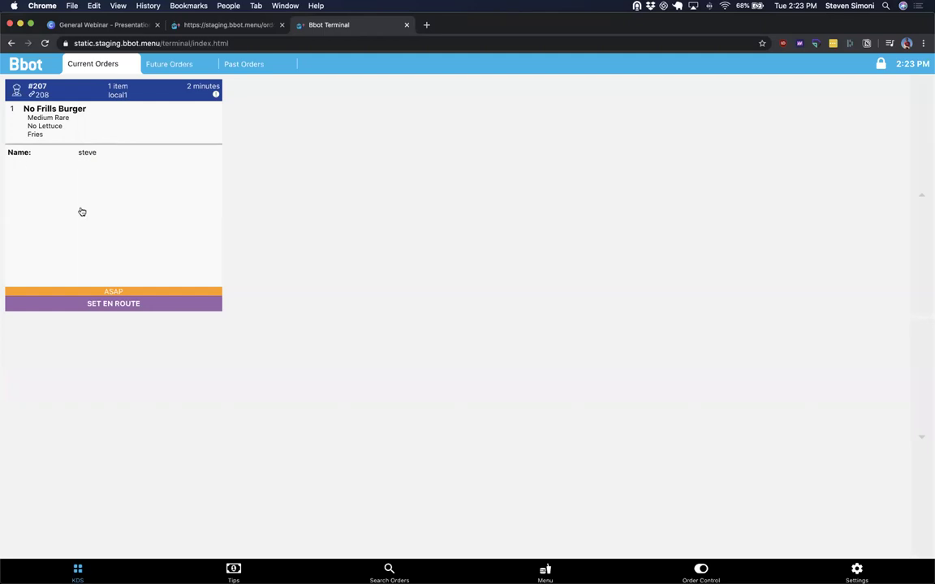
click(124, 210)
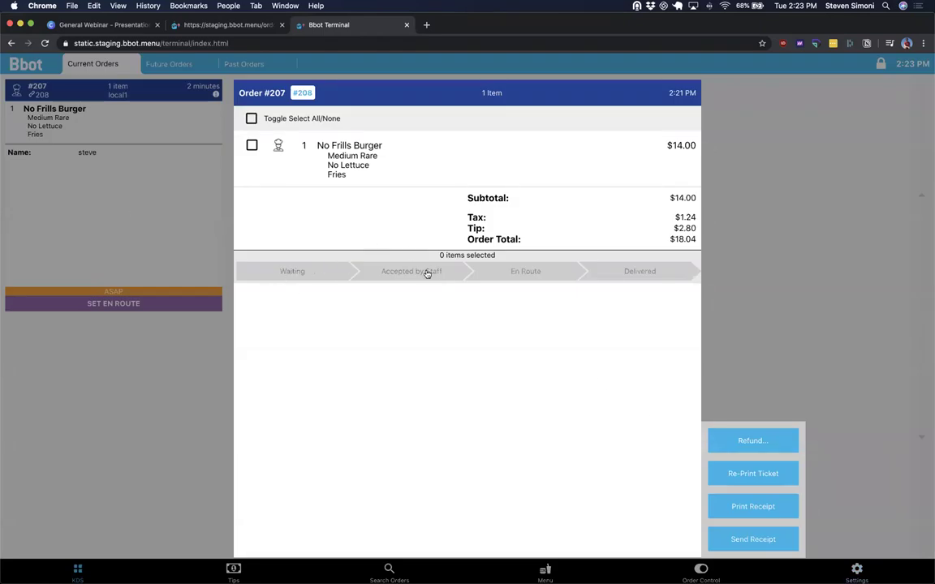
click(135, 369)
Step: Set the No Frills Burger order to en route, followed by delivered
click(130, 303)
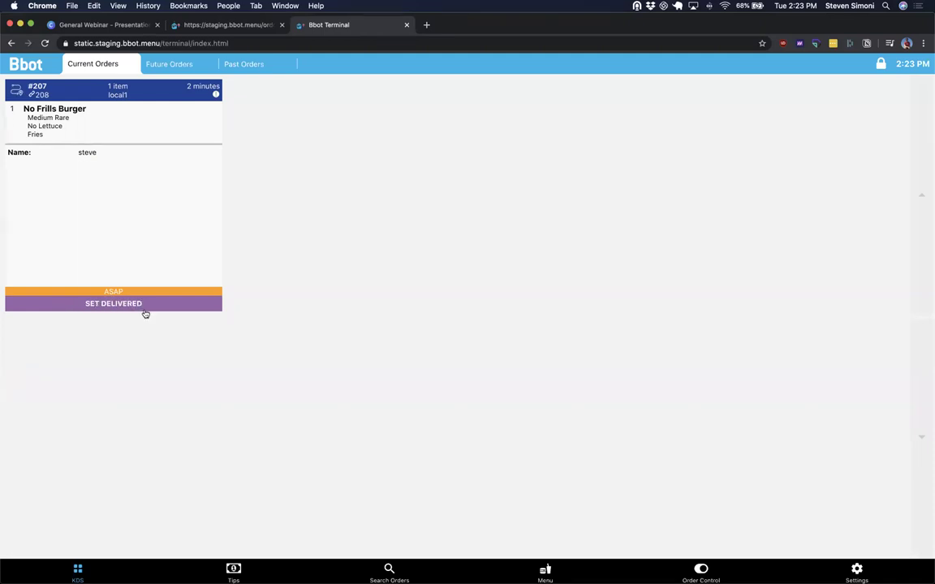
click(89, 304)
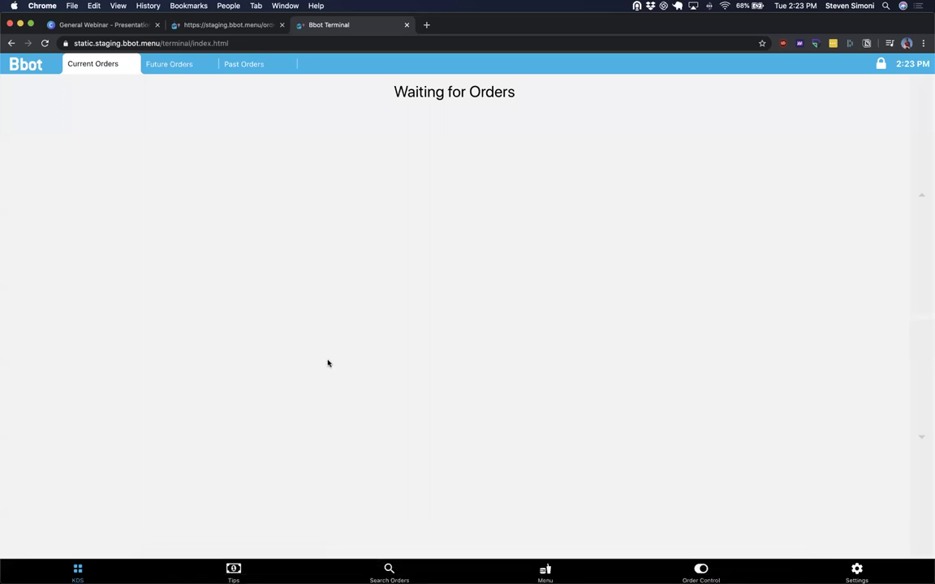
Step: Search the terminal's orders from the past 4 hours across all locations
click(387, 570)
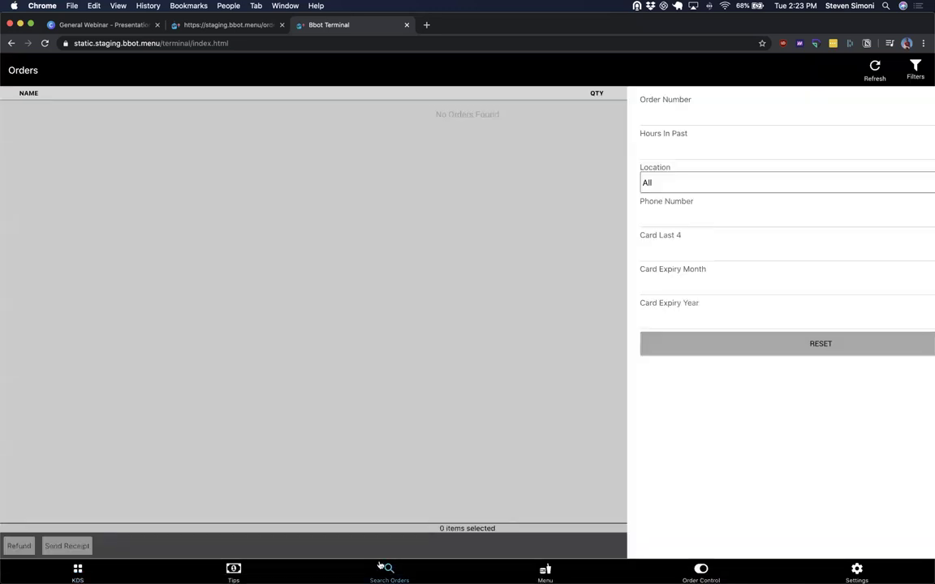
click(319, 115)
click(271, 149)
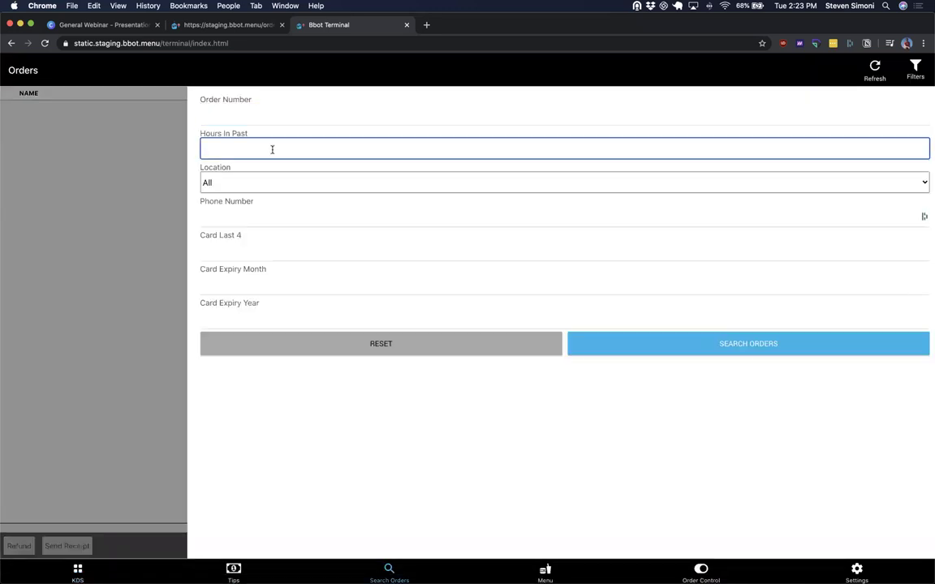
text(8)
key(BackSpace)
text(4)
click(645, 342)
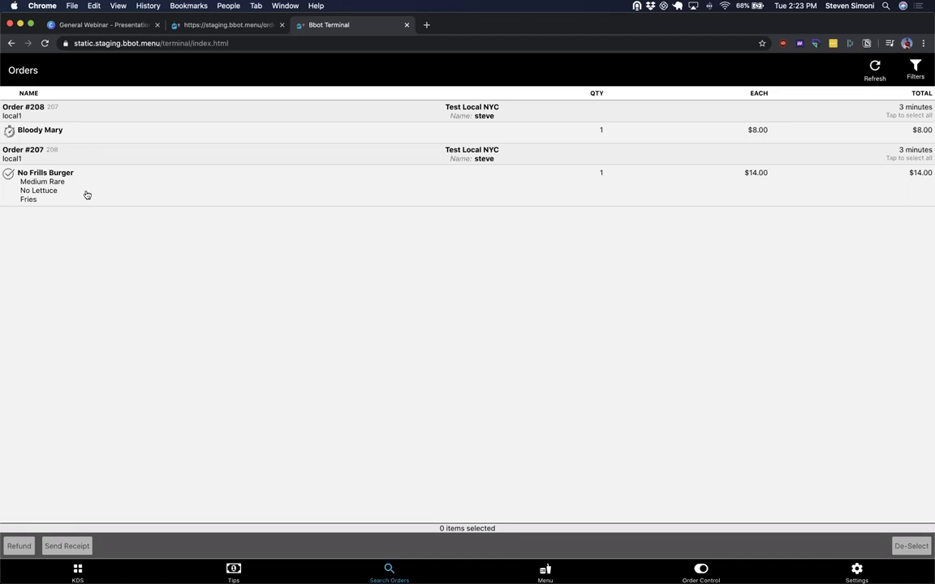
Step: Start a partial refund for the delivered No Frills Burger, set as a percentage of 50
click(43, 183)
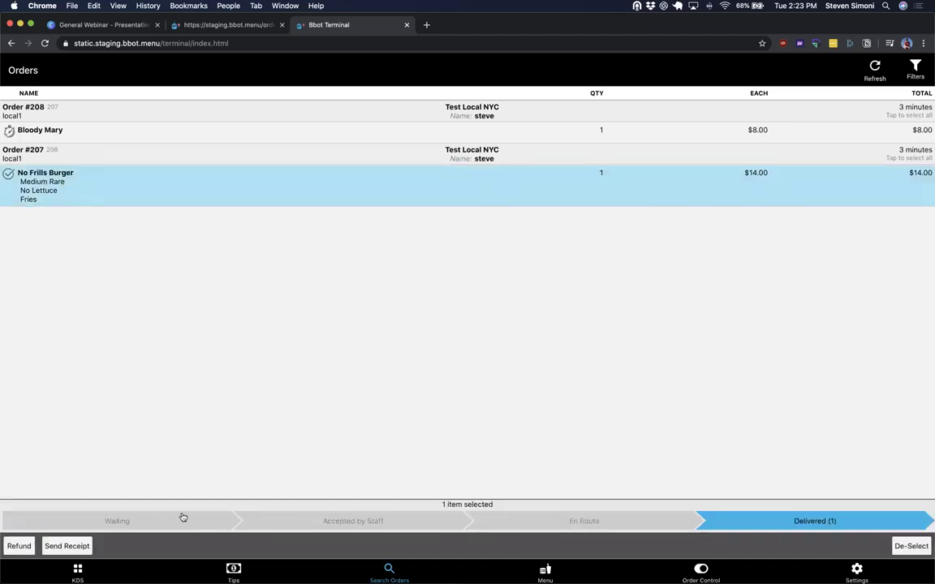
click(18, 545)
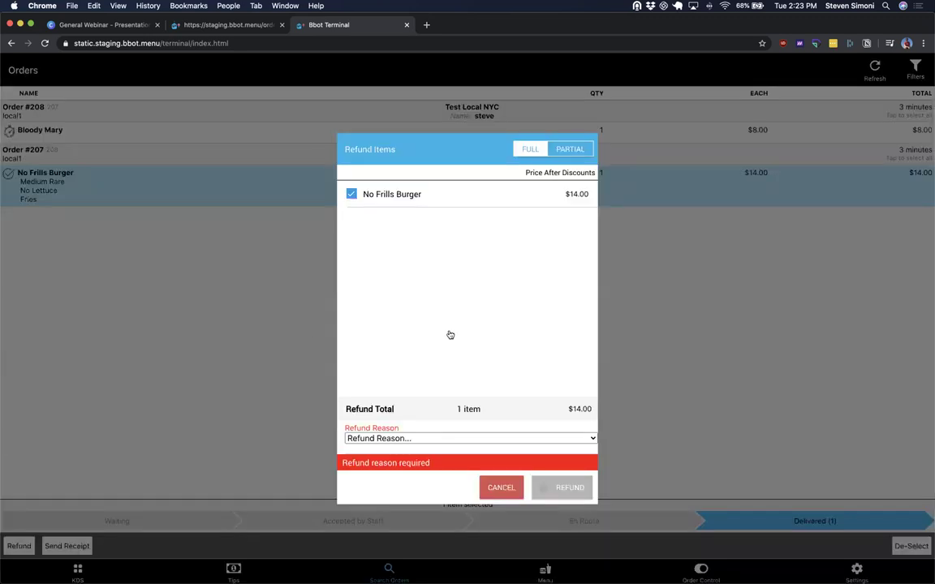
click(570, 151)
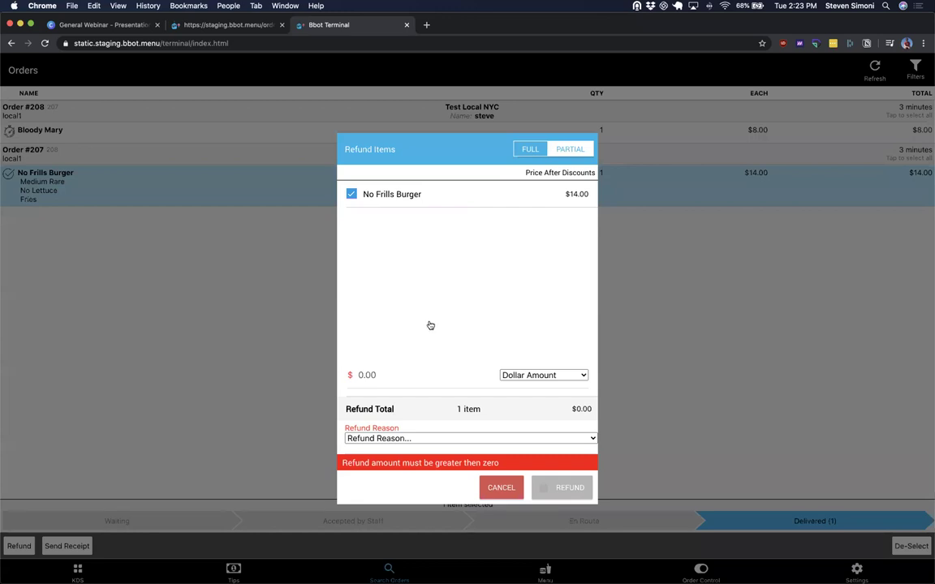
click(526, 376)
click(521, 387)
click(376, 374)
text(50)
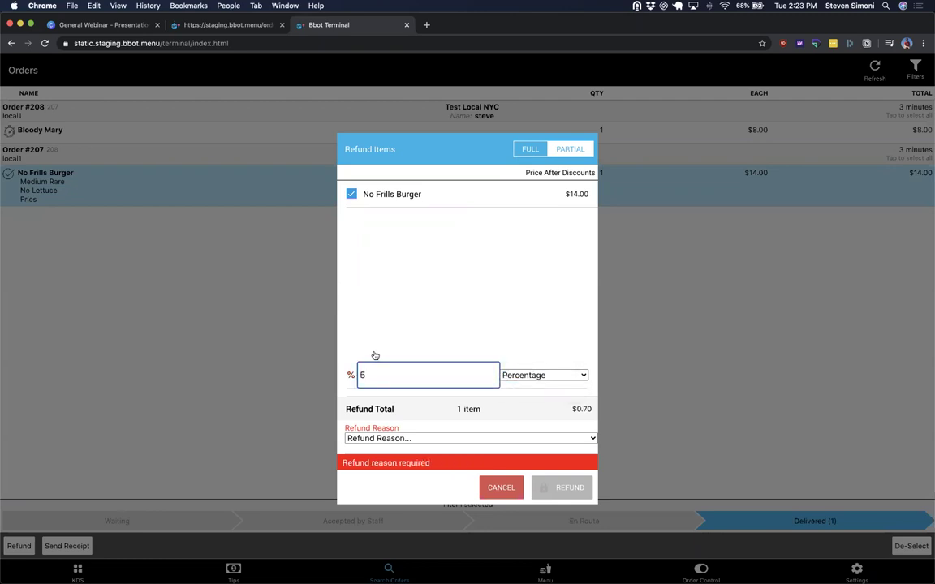
click(380, 309)
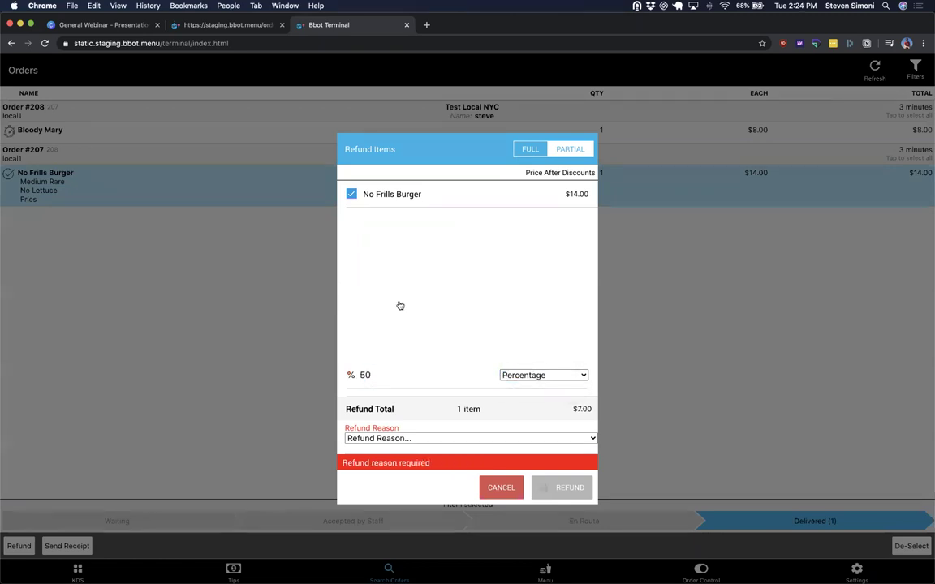
Step: Set the refund reason to Guest Request and submit the refund as far as the PIN entry, then cancel it
click(405, 439)
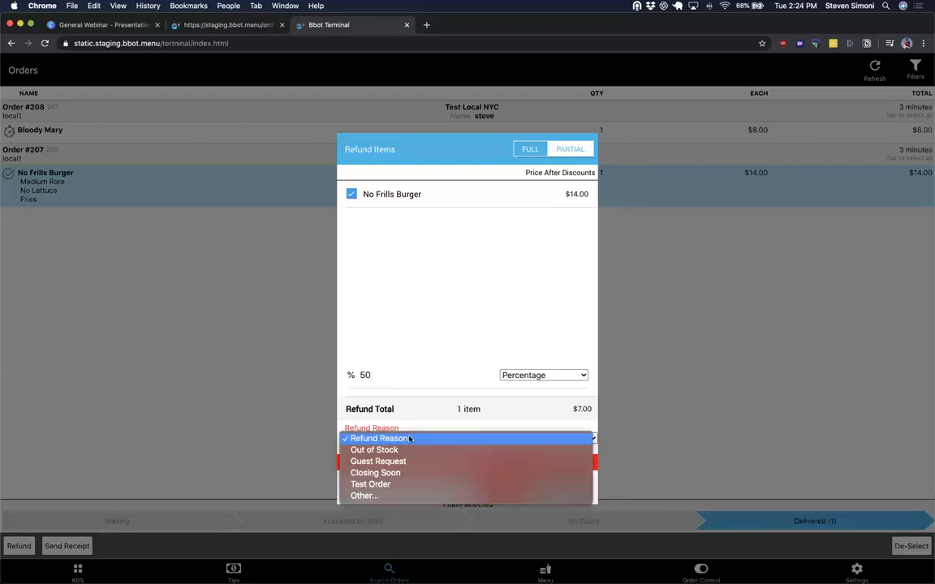
click(388, 461)
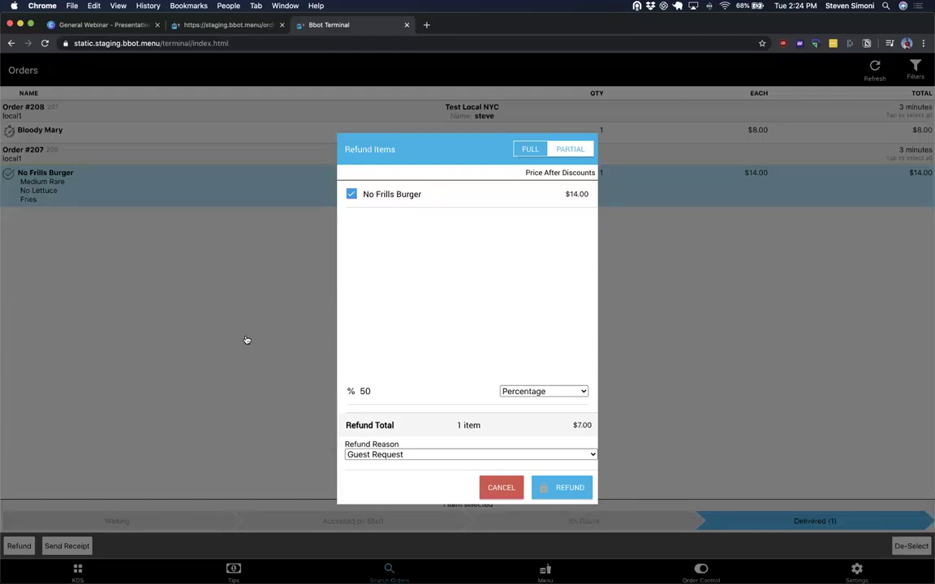
click(542, 486)
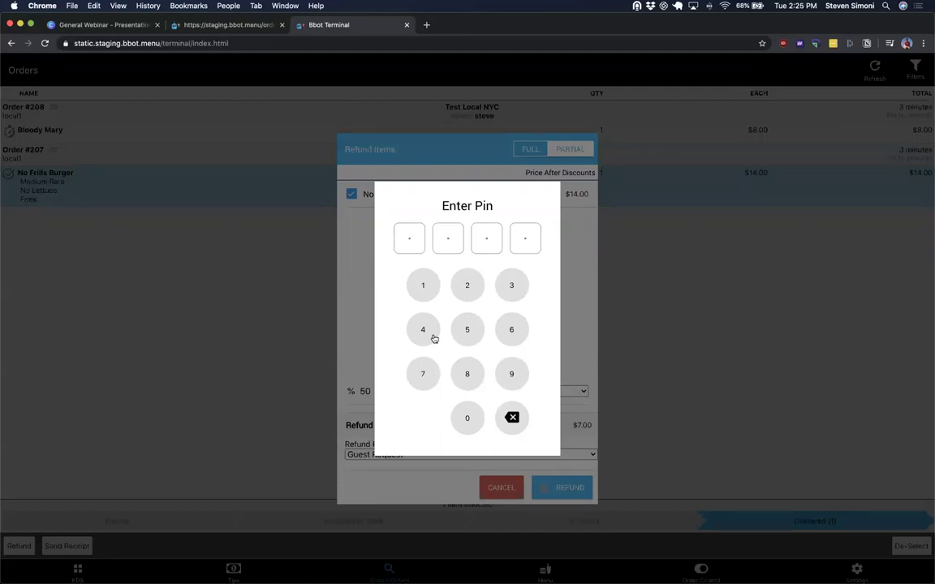
click(230, 249)
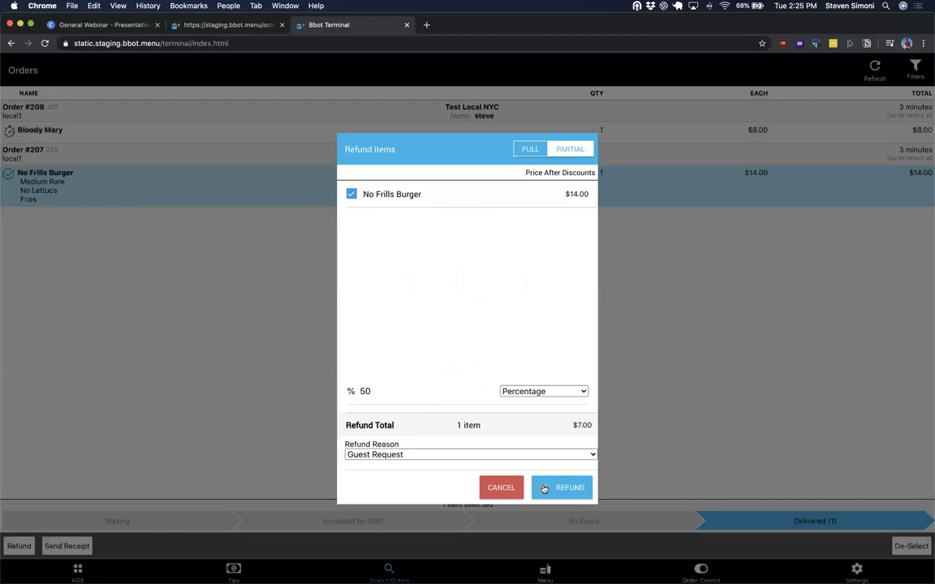
click(492, 488)
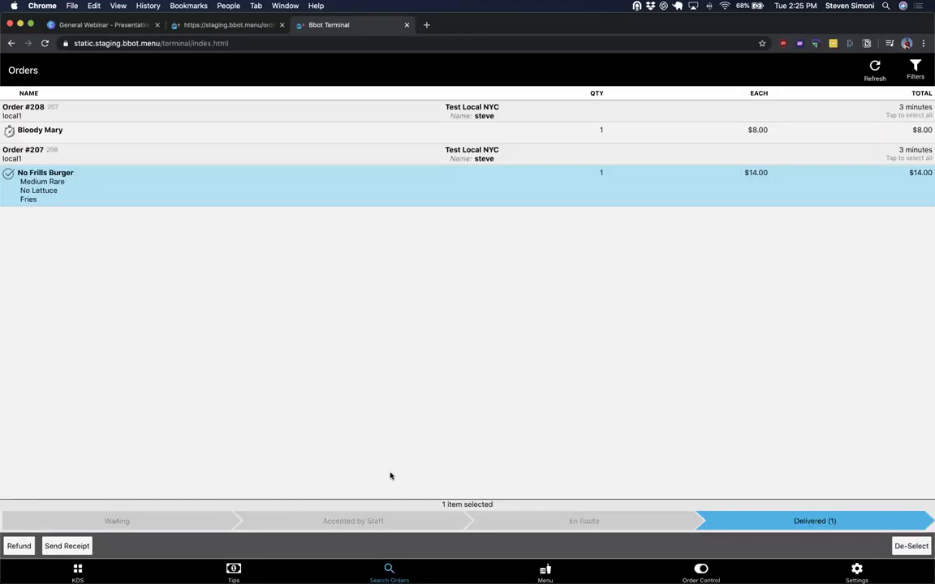
Step: Return to the kitchen display and look at the future orders and current orders
click(78, 571)
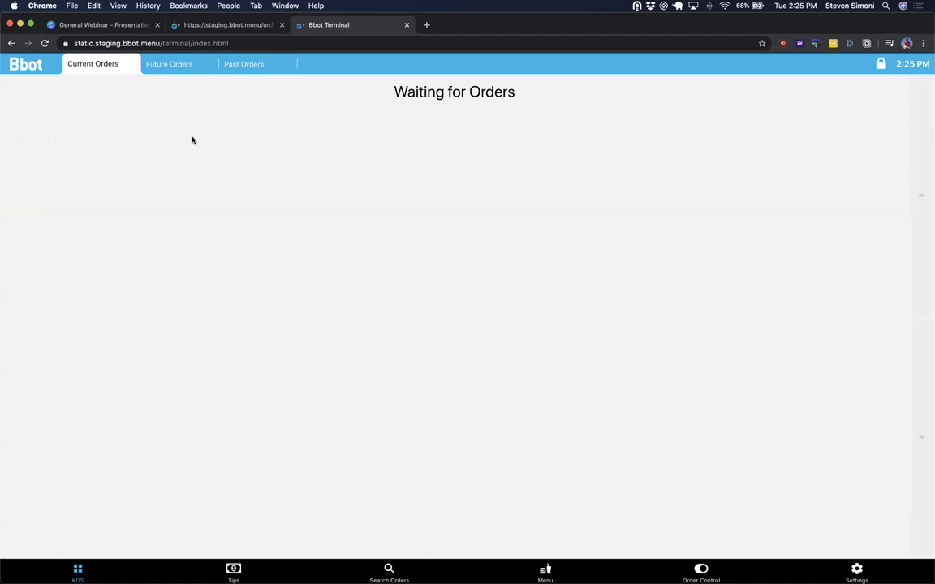
click(166, 68)
click(111, 67)
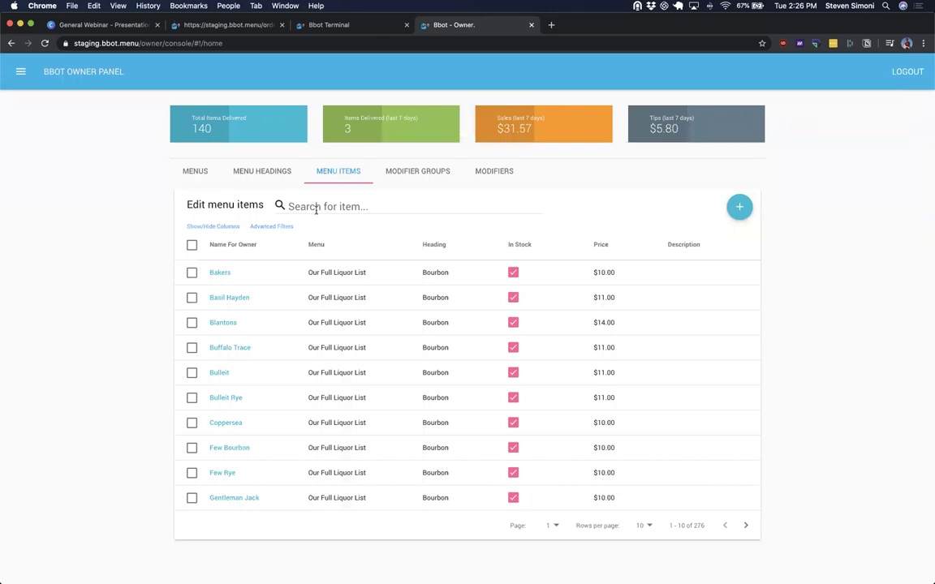
Step: In the Bbot Owner Panel, search the menu items for "no fr" and open the Main Menu's No Frills Burger for editing
scroll(337, 310, down, 2)
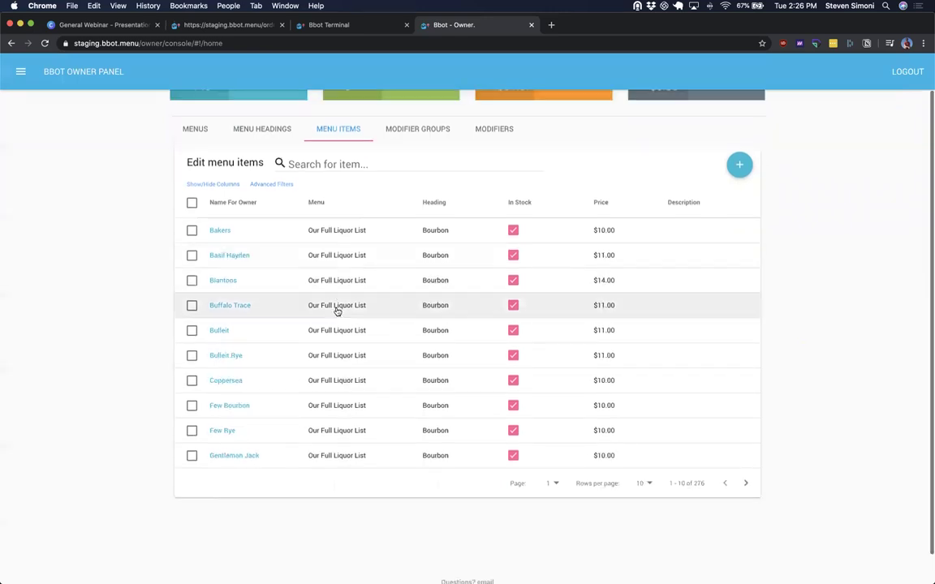
click(315, 206)
text(no fr)
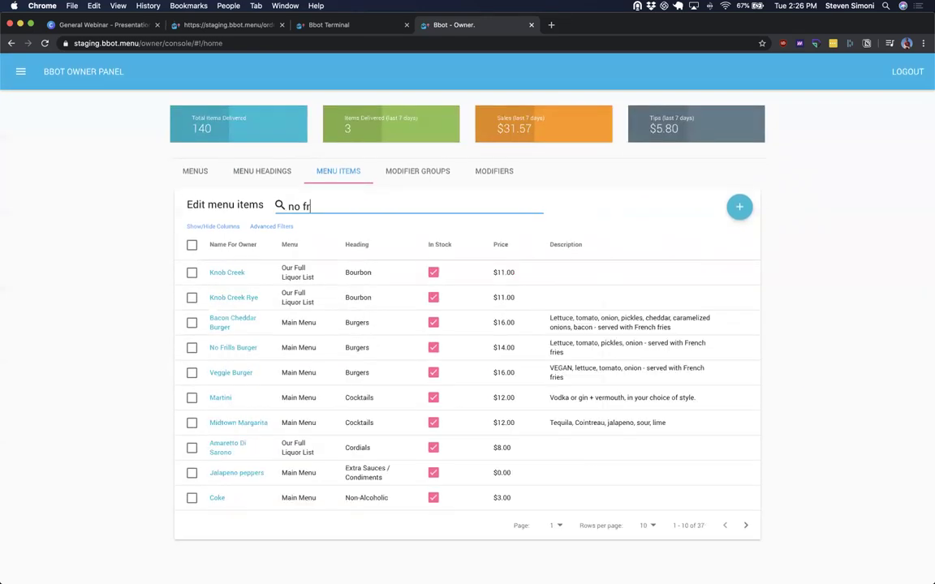
click(334, 297)
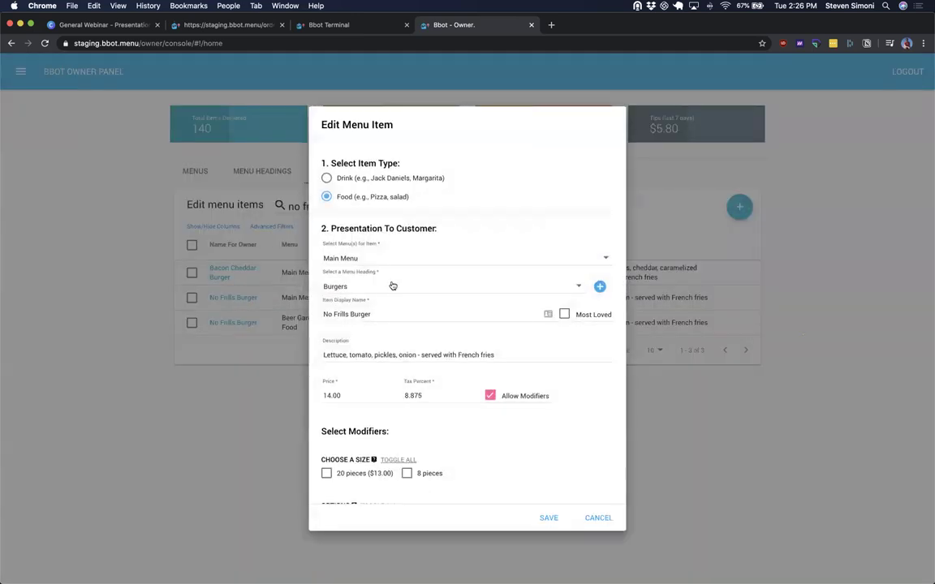
Step: Review the burger's price, tax and modifiers, remove its Add Mozzarella Cheese option, and save the item
scroll(391, 260, down, 3)
click(392, 292)
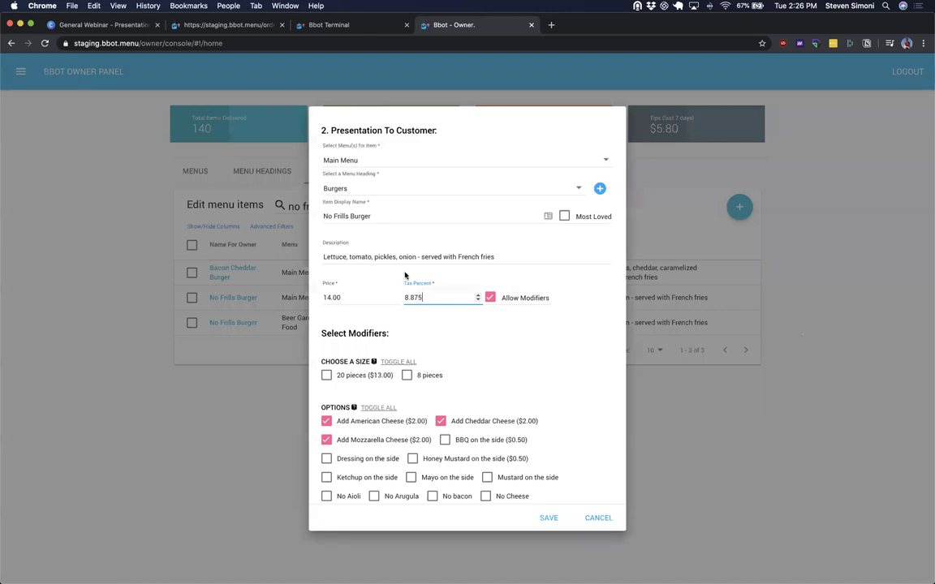
click(359, 296)
scroll(365, 344, down, 3)
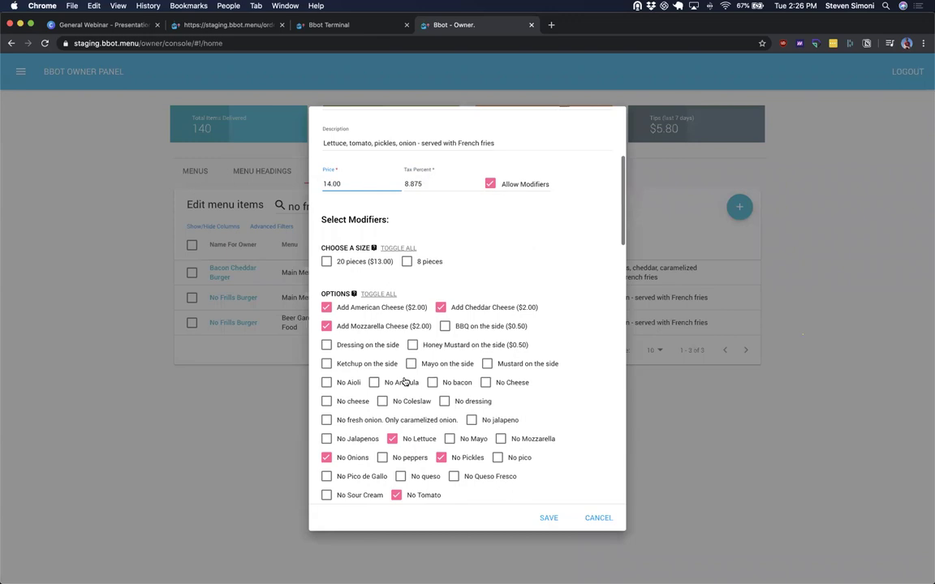
scroll(399, 430, down, 1)
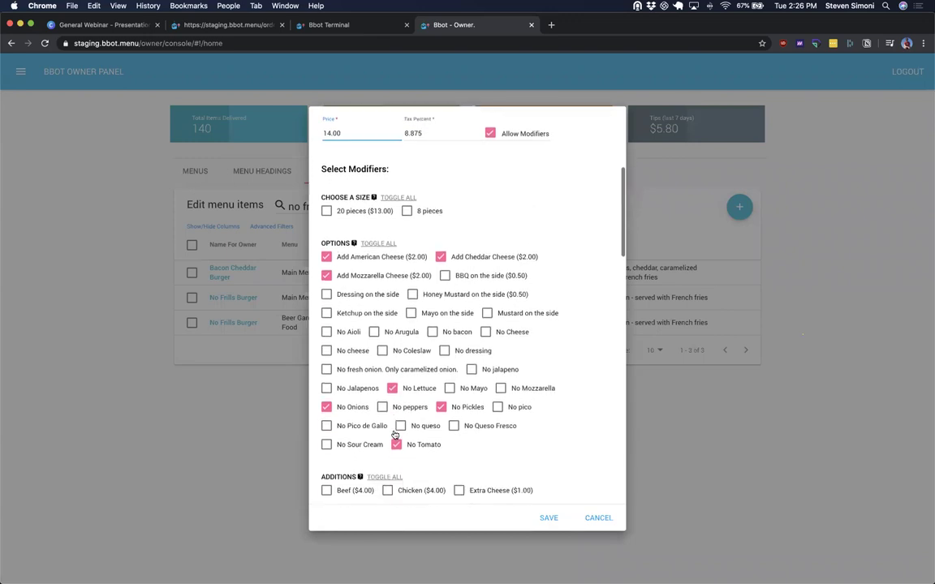
scroll(423, 371, up, 1)
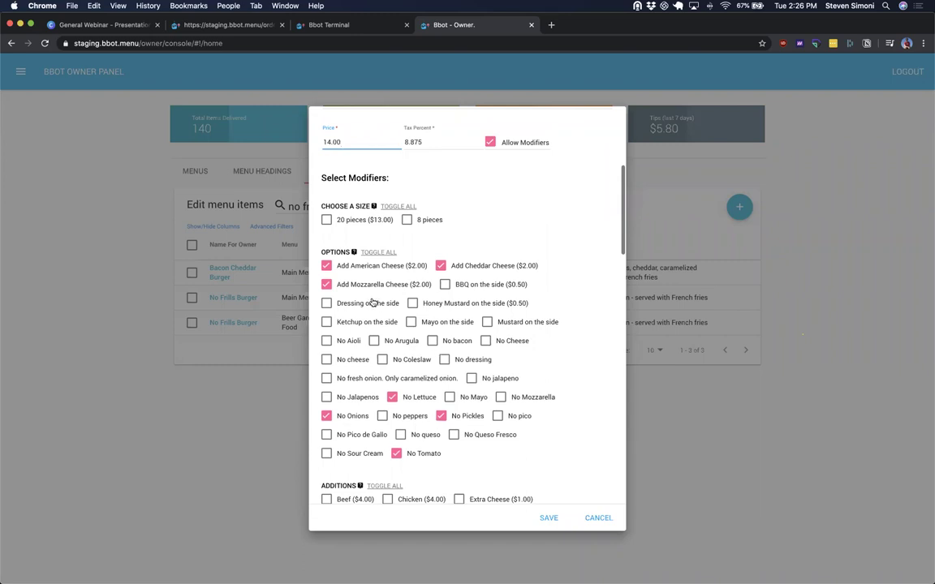
click(344, 287)
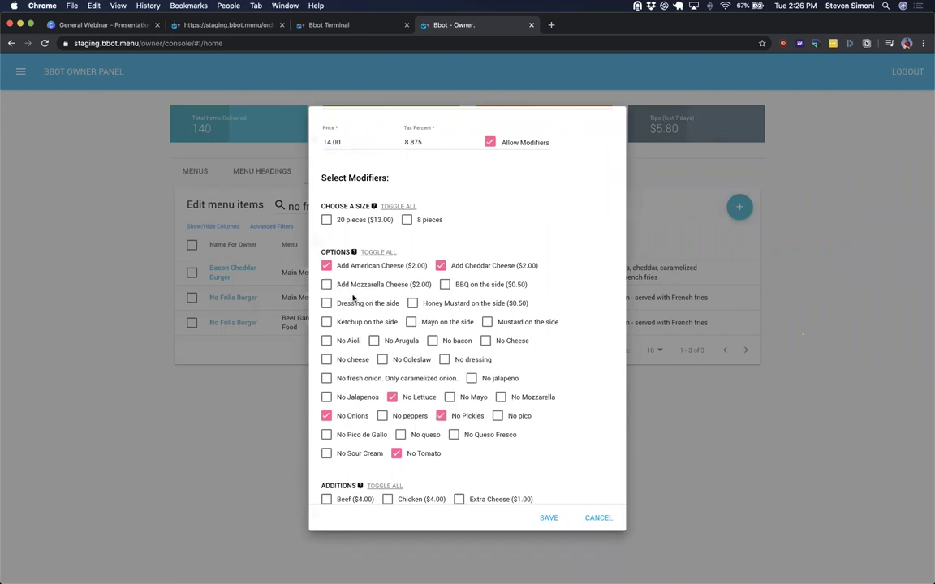
click(549, 519)
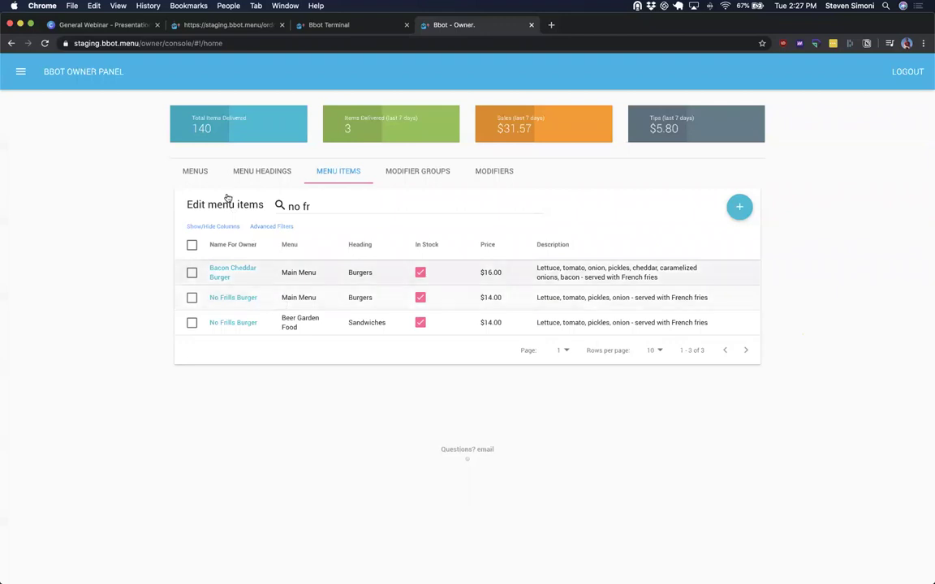
Step: Clear the menu item search to list all items again
click(325, 207)
key(BackSpace)
key(BackSpace)
key(BackSpace)
key(BackSpace)
key(BackSpace)
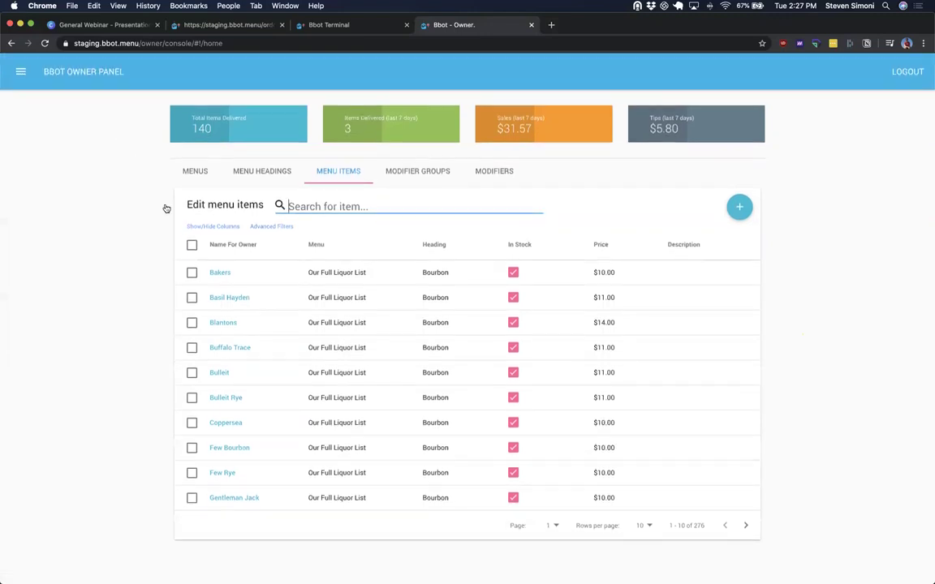
Step: Look over the owner panel's sections and open Past Orders (receipts/refunds)
click(21, 73)
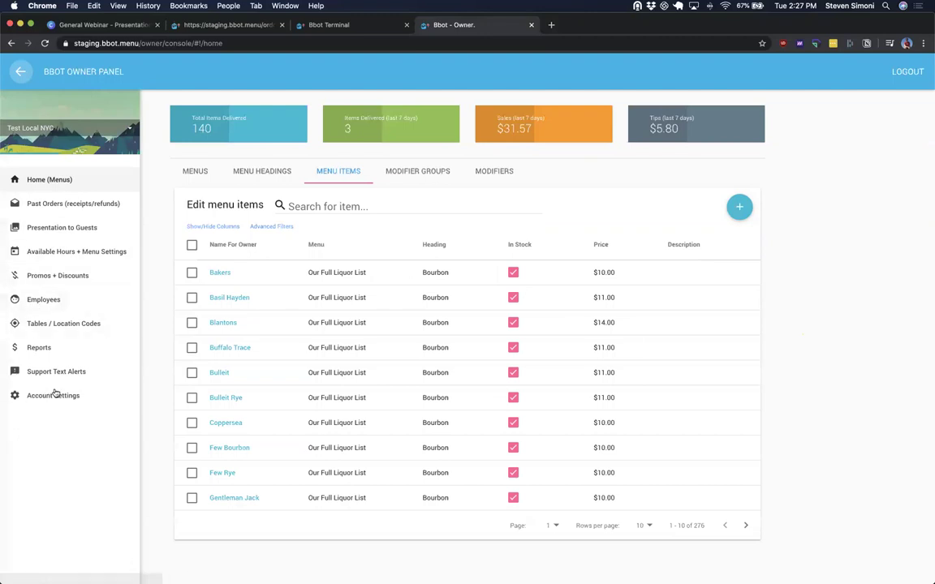
click(50, 180)
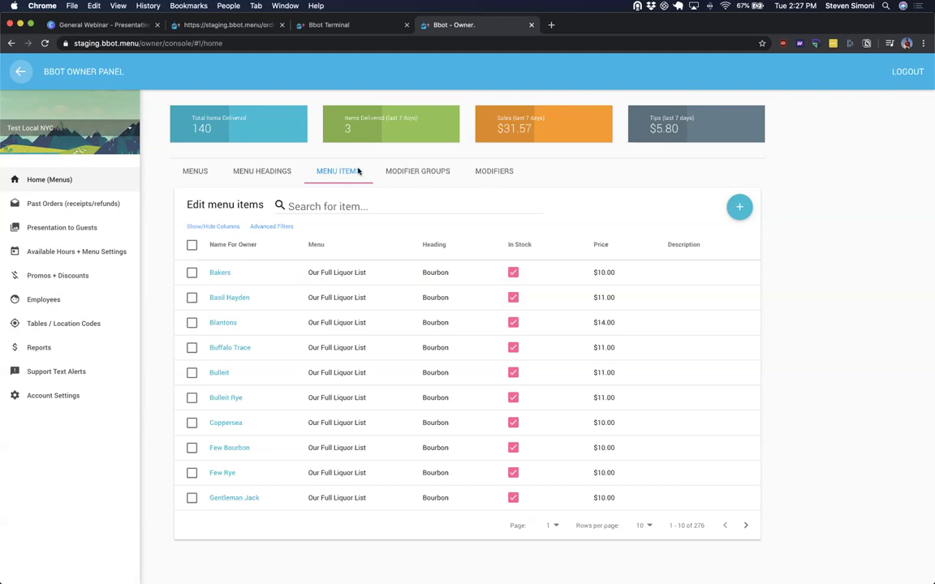
scroll(85, 201, right, 2)
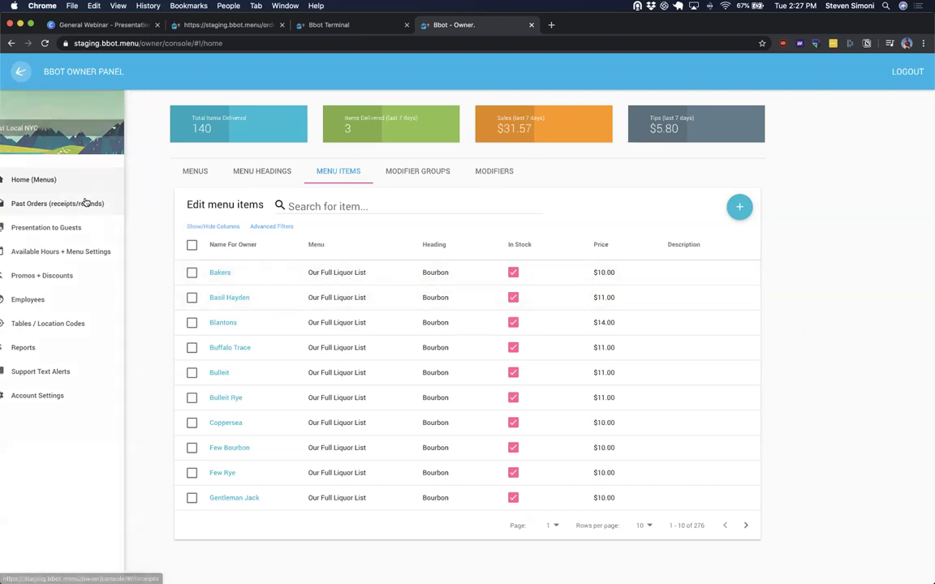
click(85, 202)
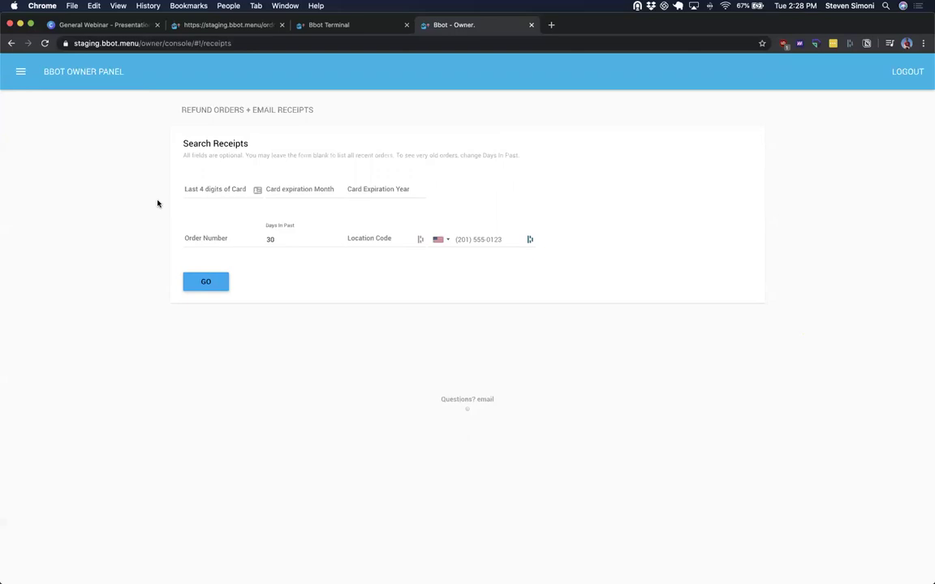
Step: Examine the receipt search fields for card digits, order number, location code and phone number
click(21, 71)
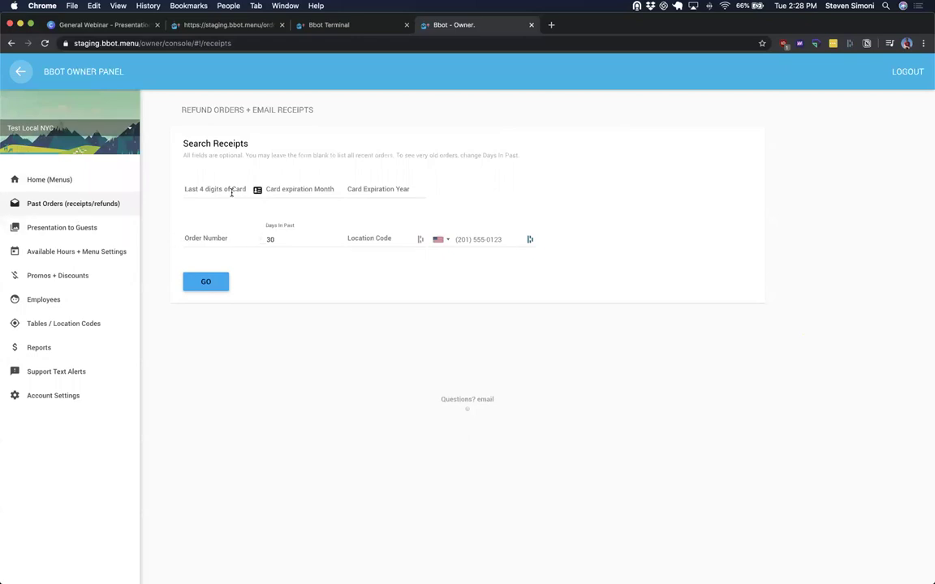
click(370, 242)
click(209, 190)
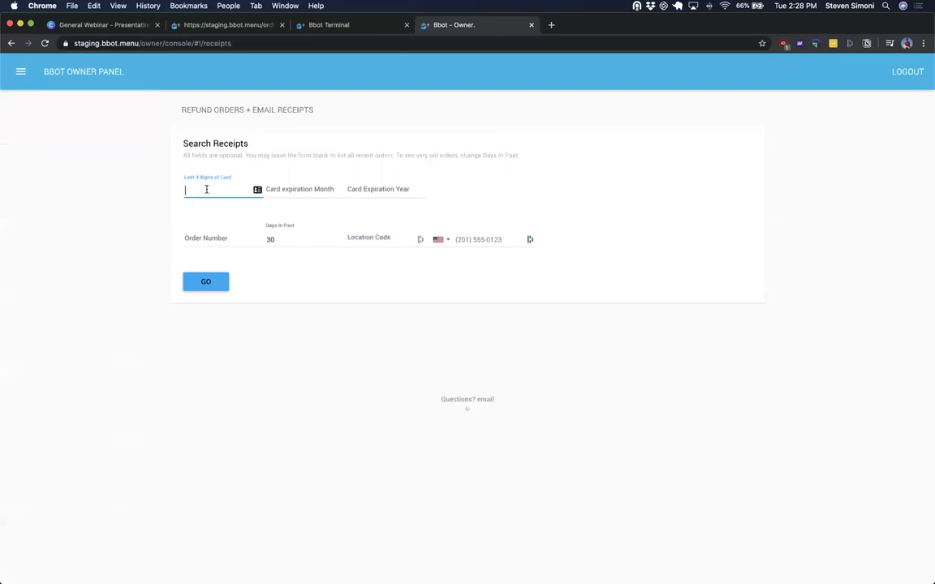
click(206, 240)
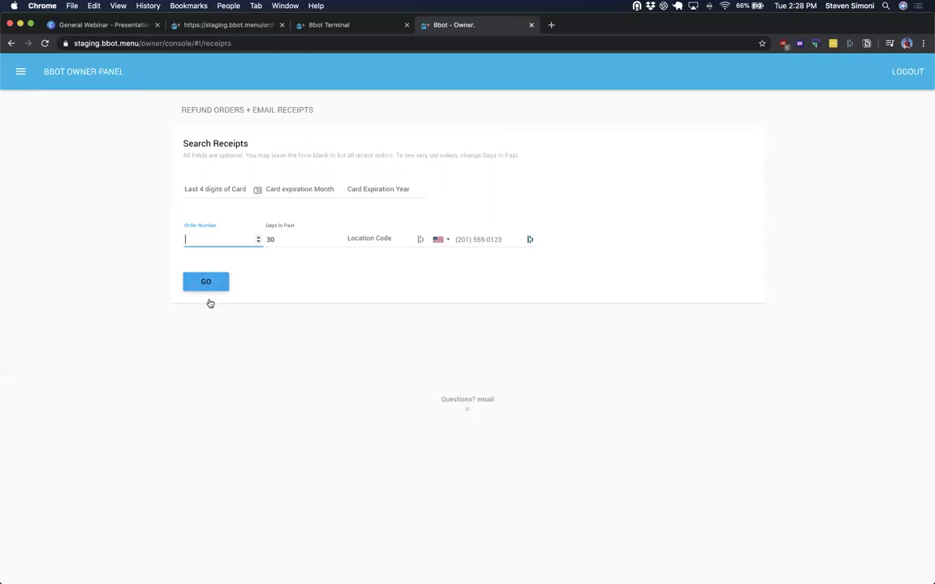
click(475, 242)
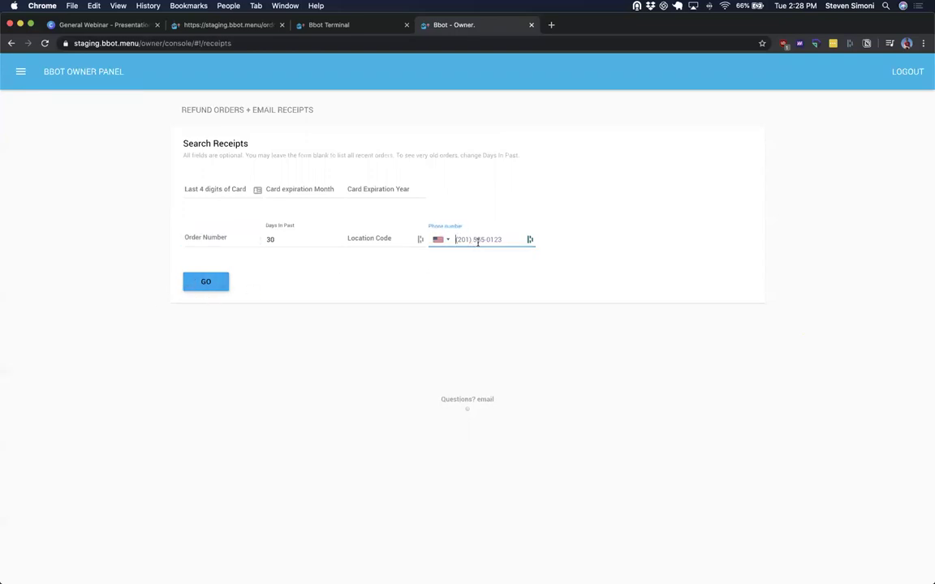
click(112, 221)
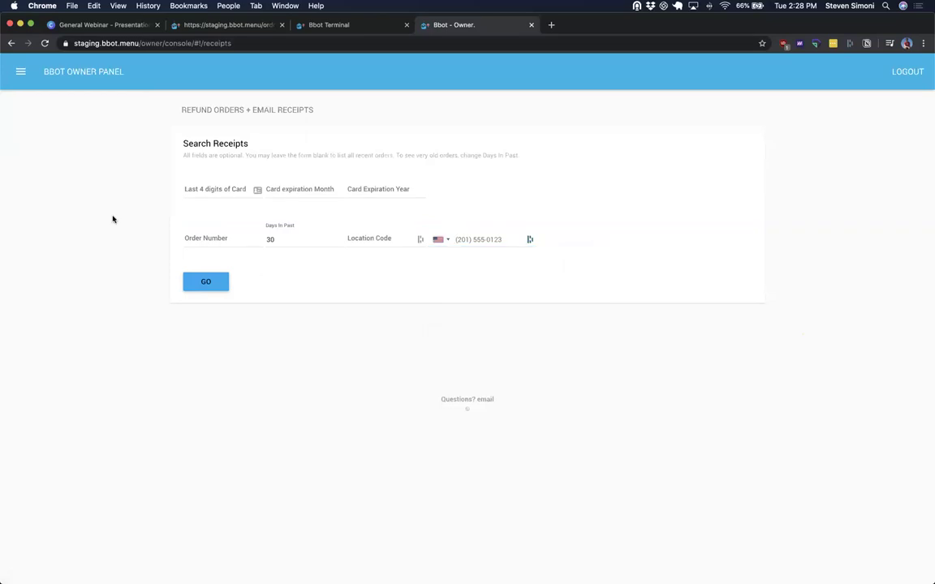
Step: Open Presentation to Guests and examine the checkout page message for carts containing drinks
click(21, 71)
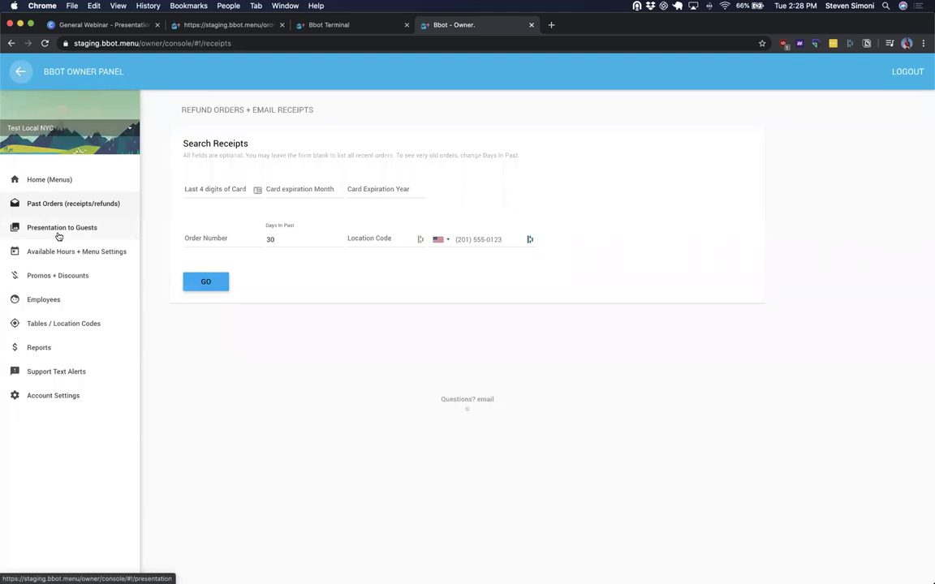
click(59, 232)
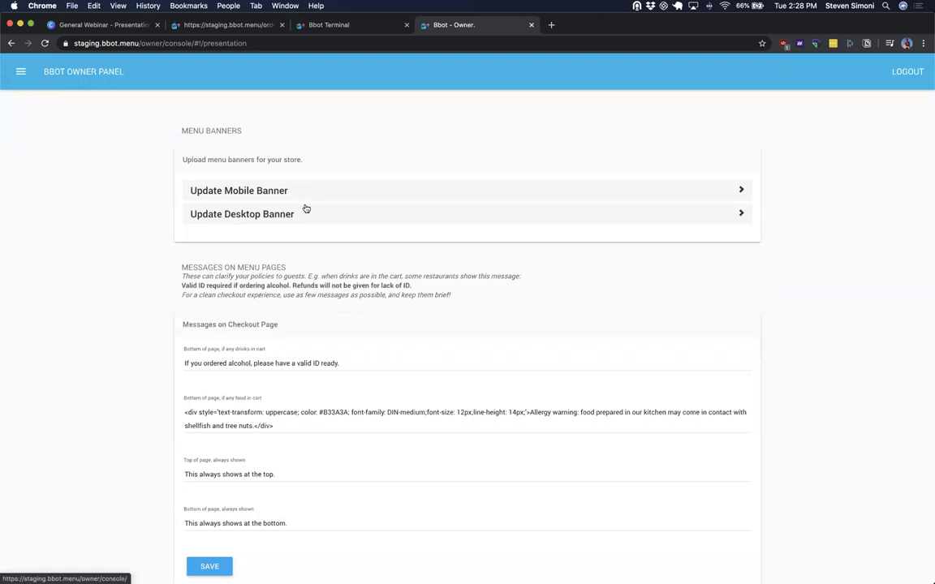
scroll(304, 208, down, 2)
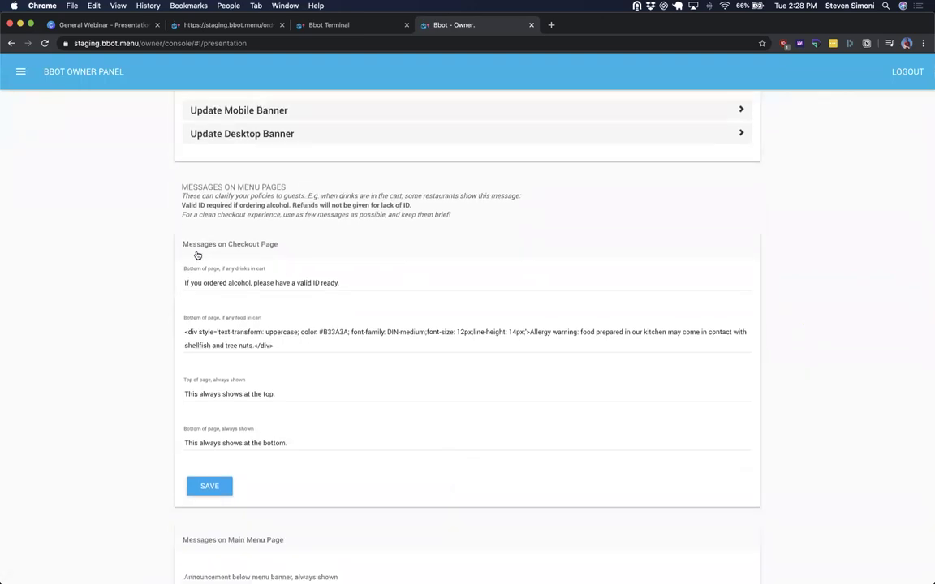
triple_click(254, 282)
click(344, 282)
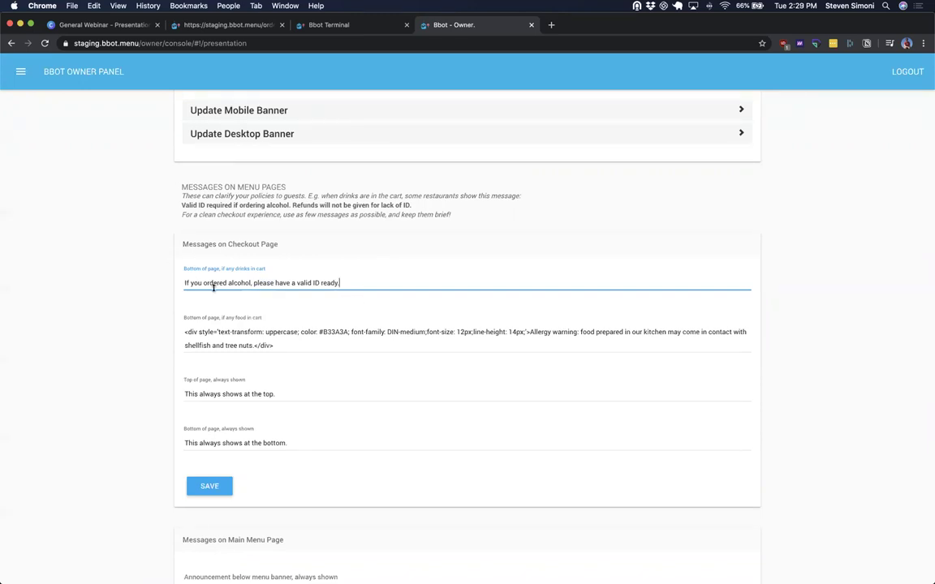
Step: Examine the remaining guest presentation settings: checkout and main menu messages, order number prefix and card statement descriptor
scroll(241, 276, down, 3)
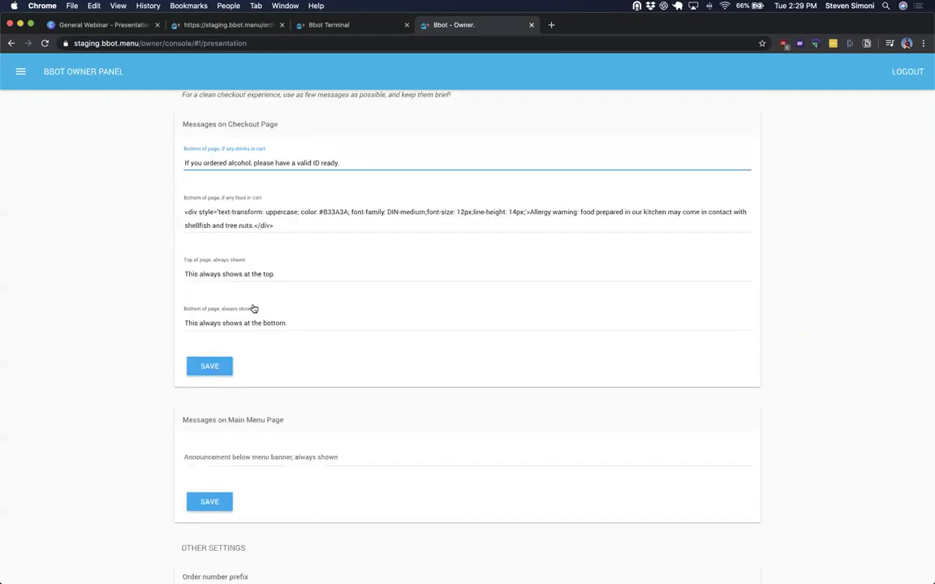
scroll(311, 307, down, 3)
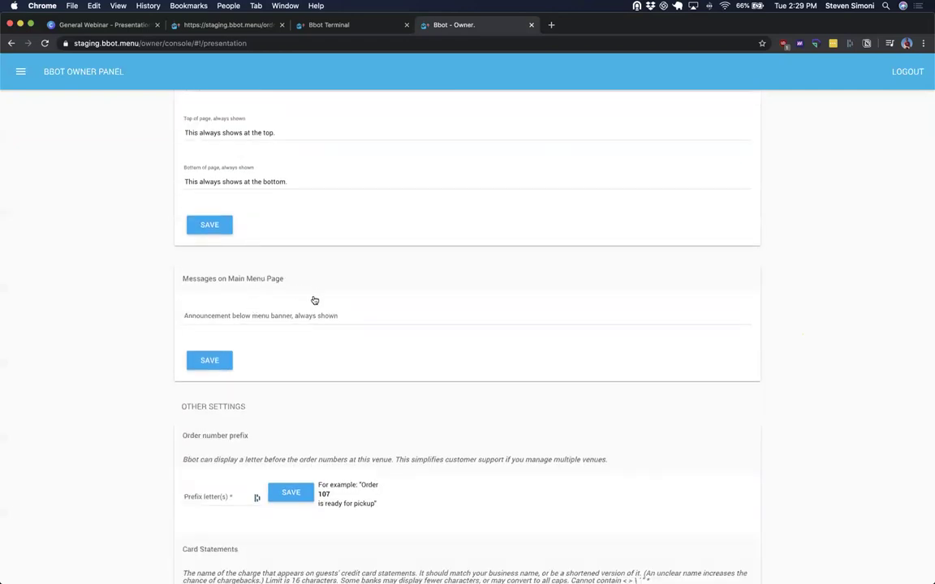
scroll(298, 377, down, 4)
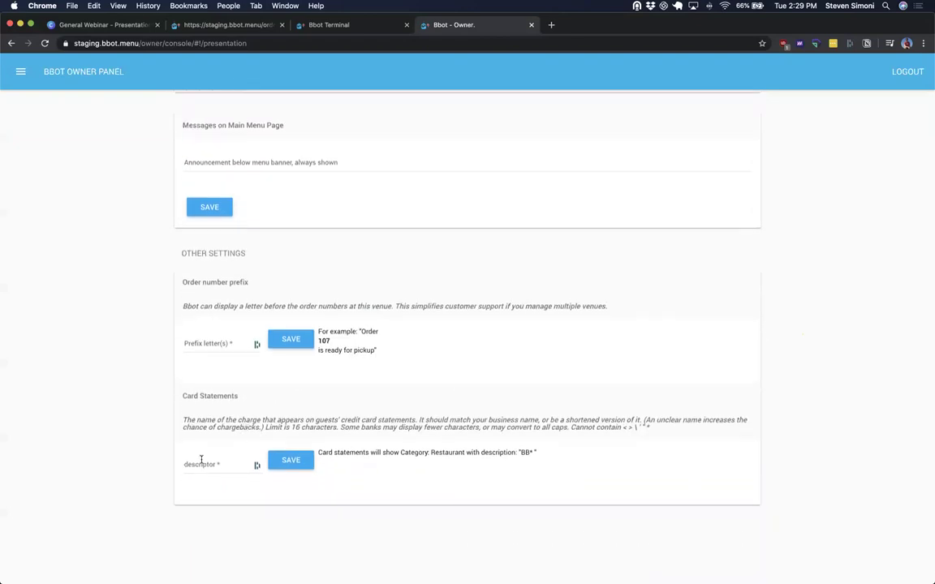
scroll(179, 404, up, 1)
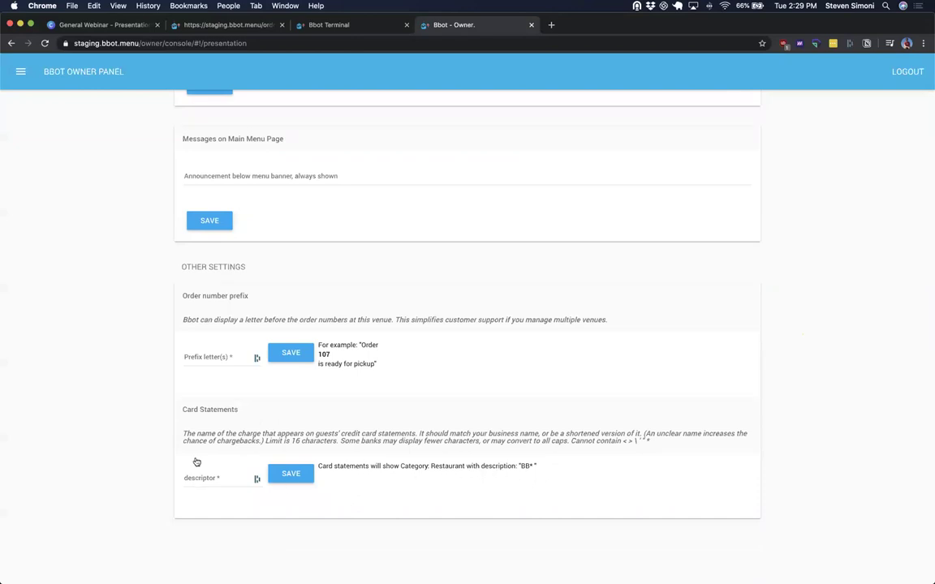
scroll(64, 166, up, 10)
Step: Open Available Hours + Menu Settings and check the current menu statuses for location local1
click(20, 71)
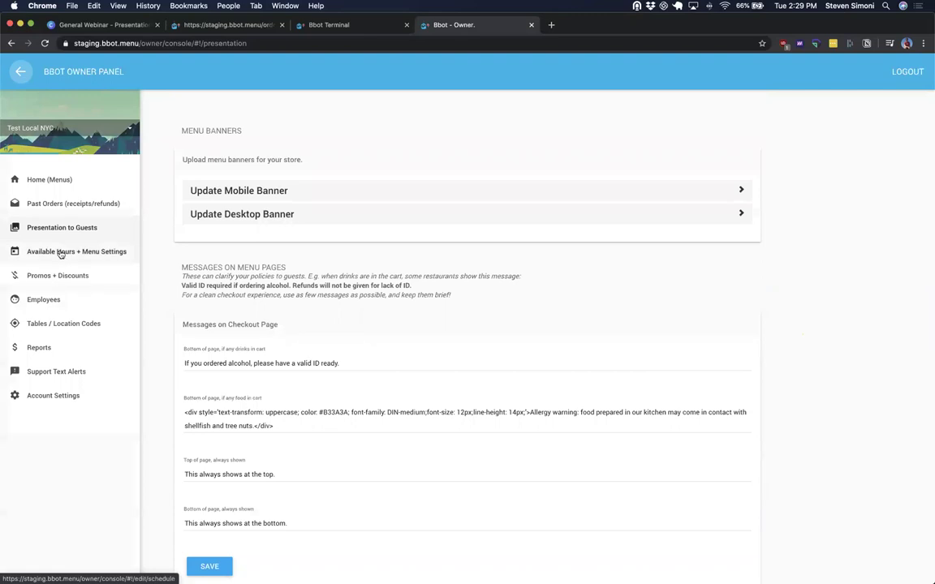
click(59, 254)
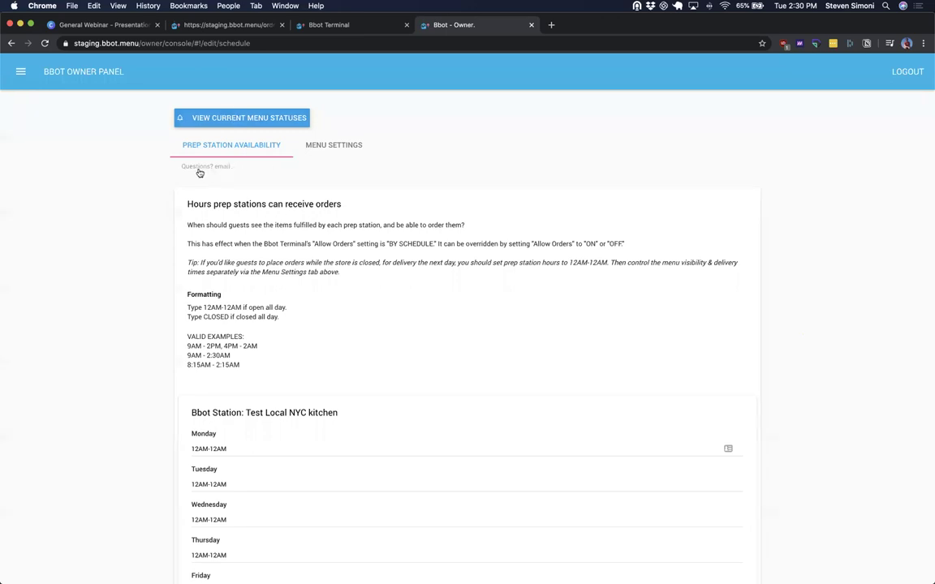
click(227, 119)
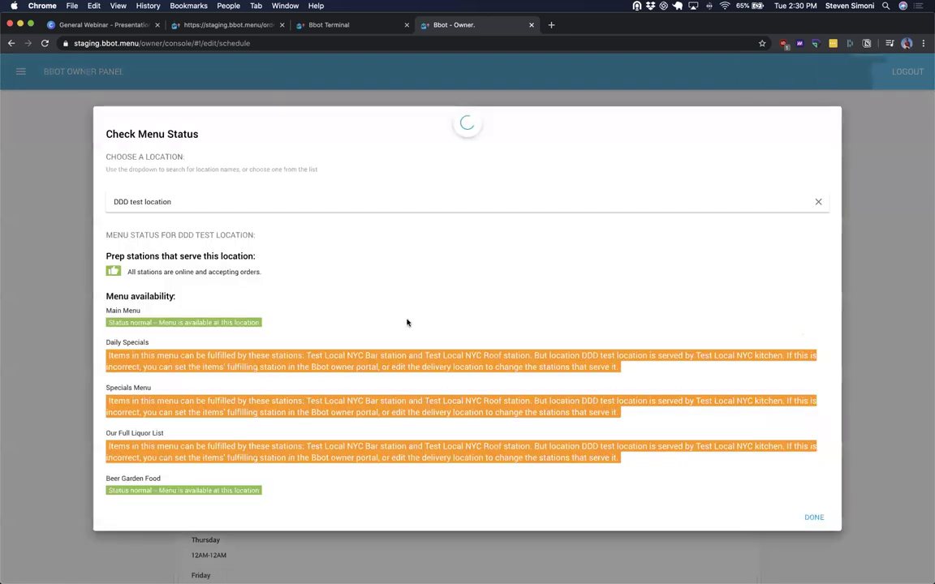
click(192, 202)
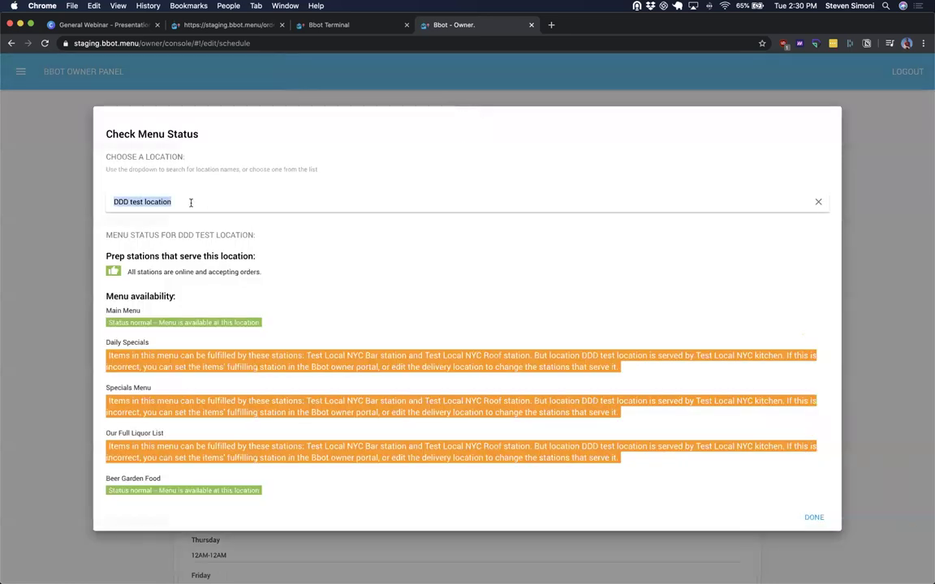
text(local1)
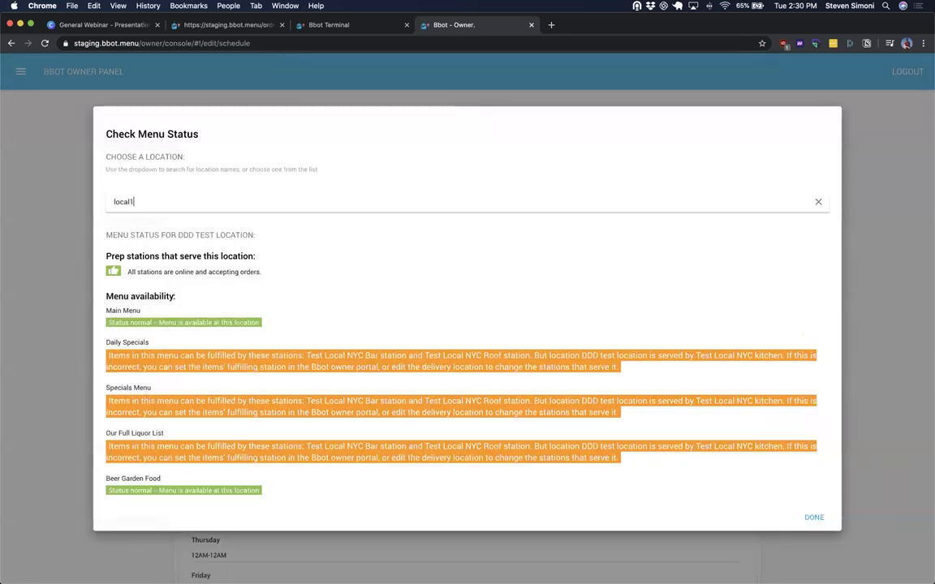
click(148, 226)
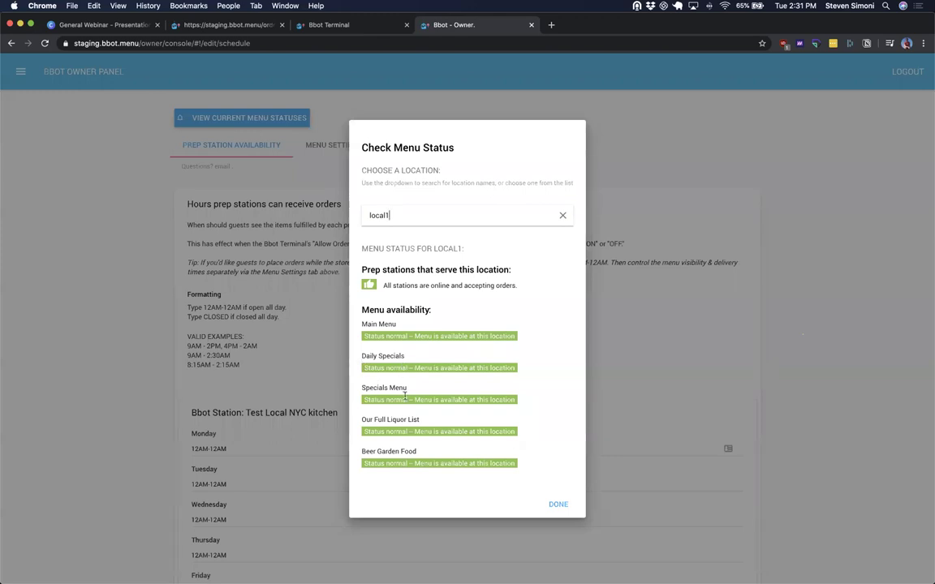
drag(363, 431, 404, 432)
click(305, 336)
click(299, 336)
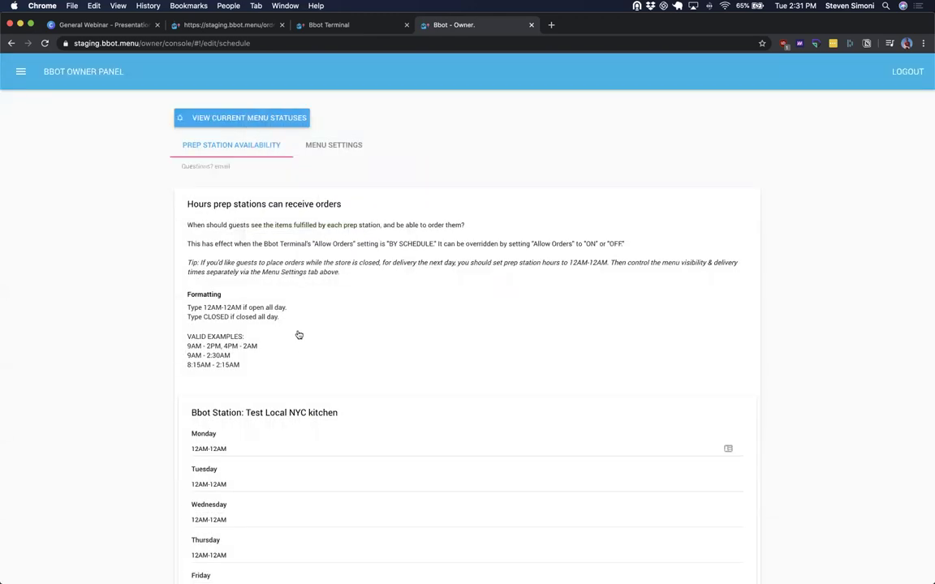
Step: Look through the menu settings and examine when guests can place orders from the Beer Garden Food menu
scroll(299, 335, down, 2)
scroll(298, 335, up, 2)
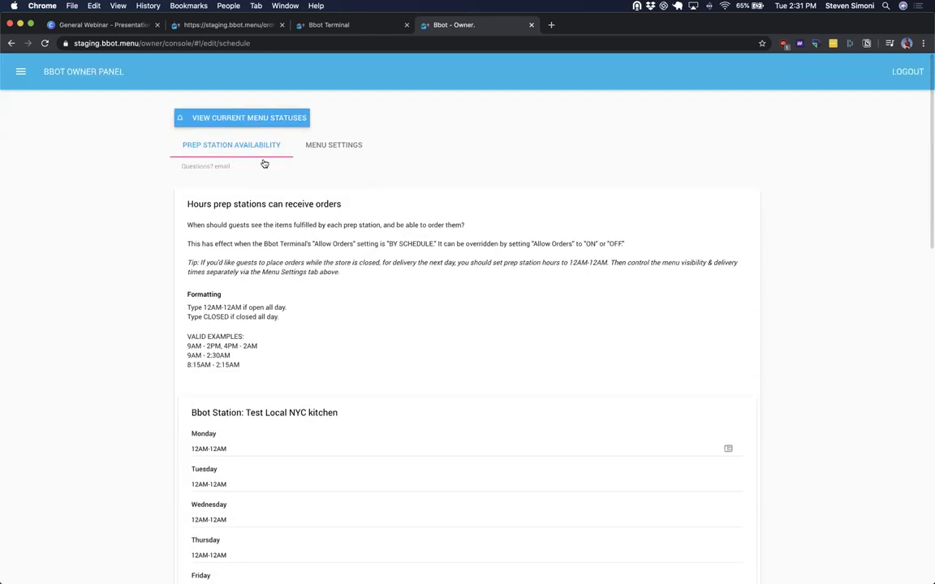
click(328, 148)
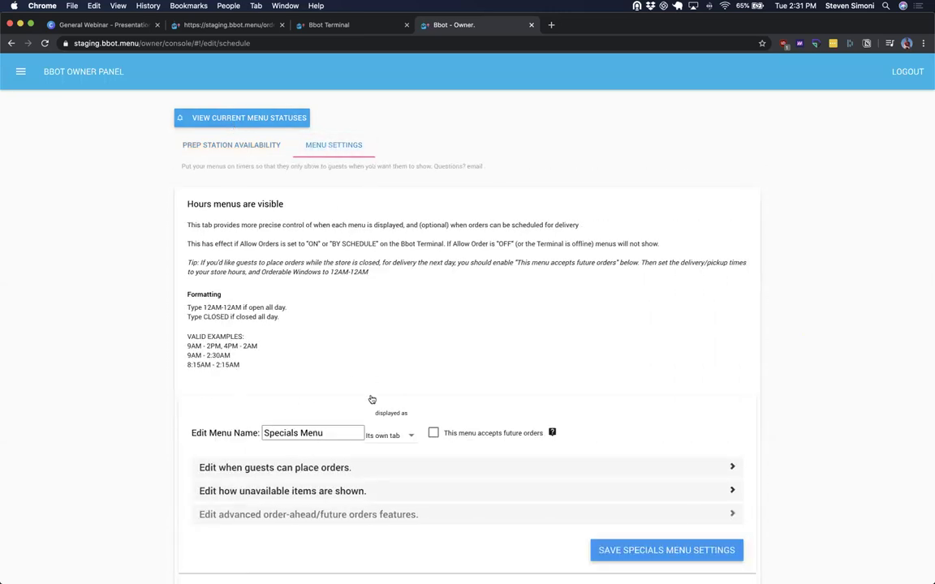
scroll(351, 397, down, 2)
scroll(338, 396, down, 3)
scroll(339, 396, down, 10)
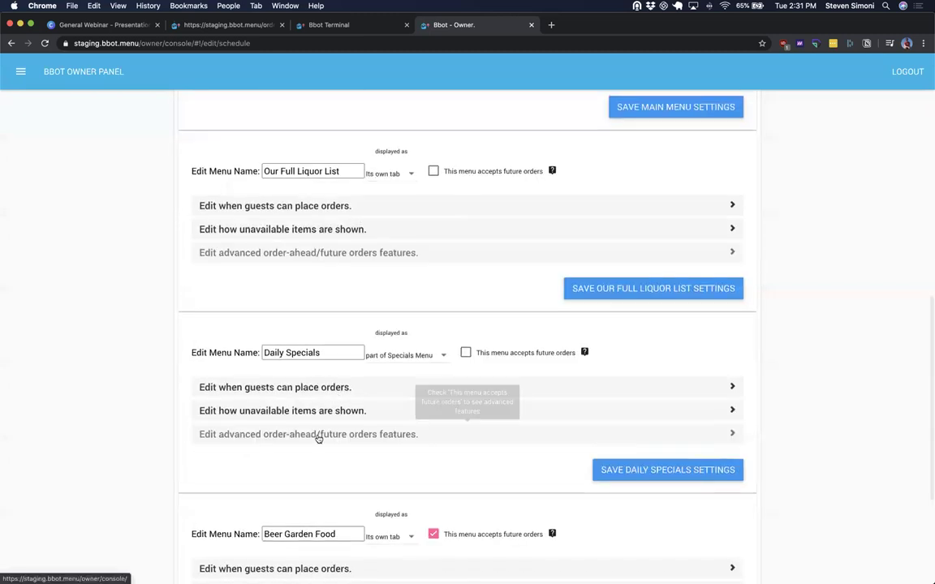
scroll(317, 439, down, 5)
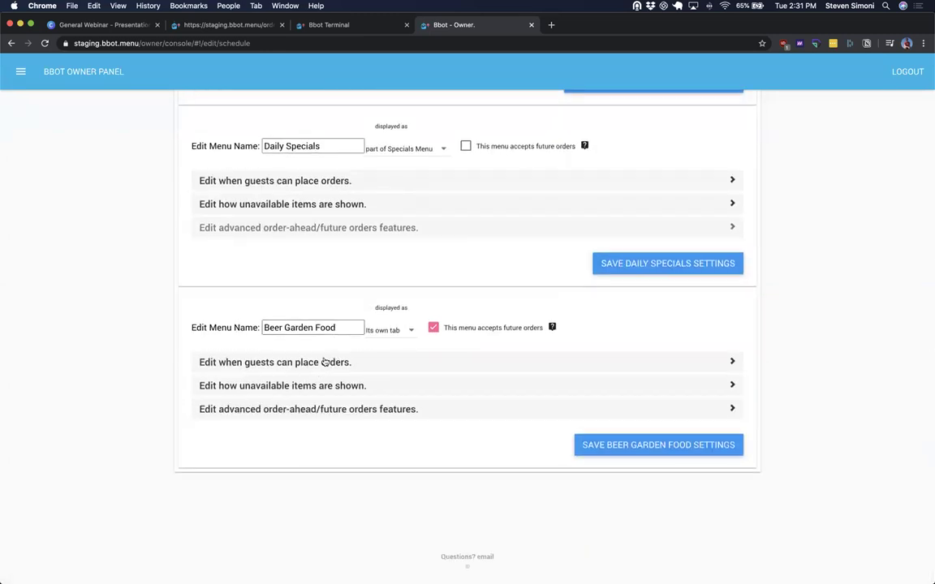
click(292, 362)
scroll(333, 442, down, 1)
scroll(334, 442, down, 3)
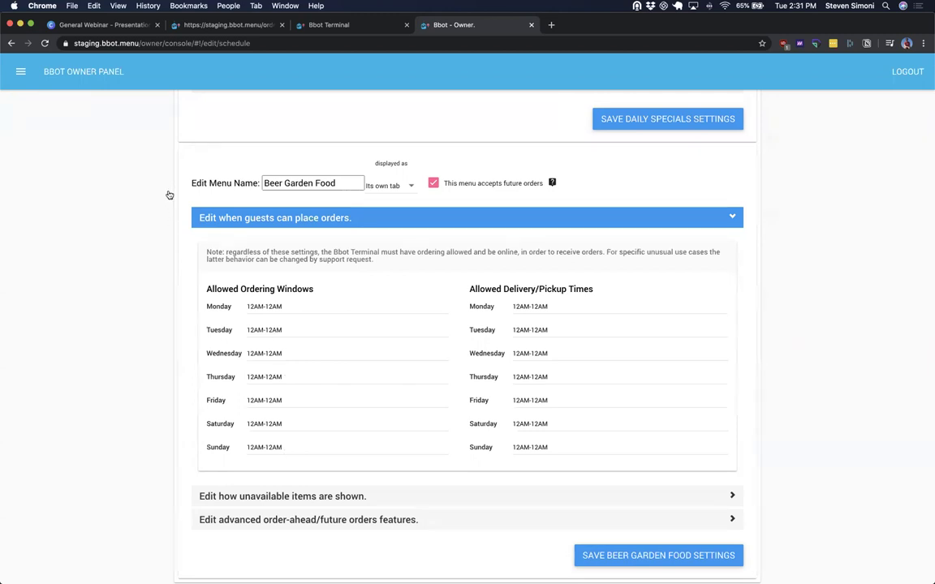
Step: Examine the unfulfillable and out-of-stock item visibility rules for the Beer Garden Food menu
click(20, 72)
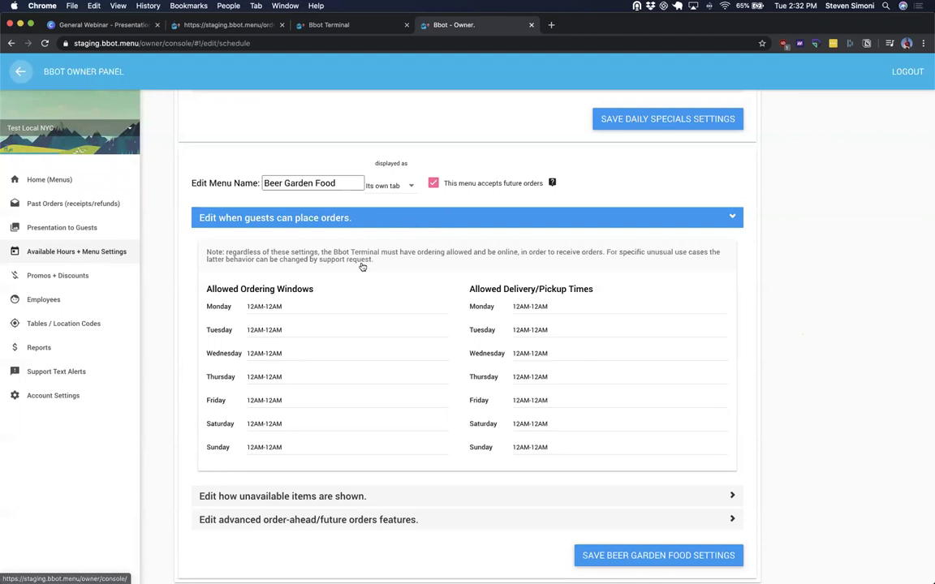
scroll(332, 512, down, 1)
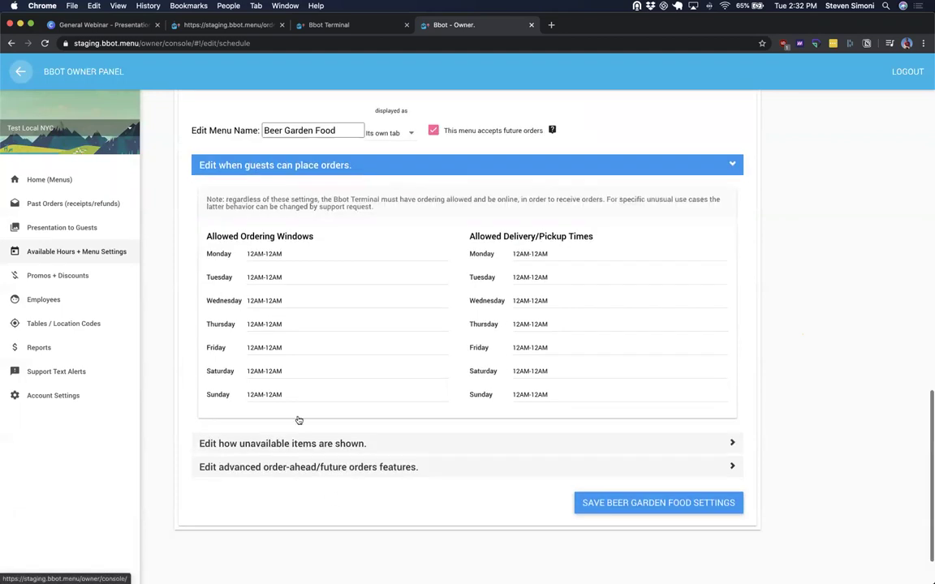
click(254, 444)
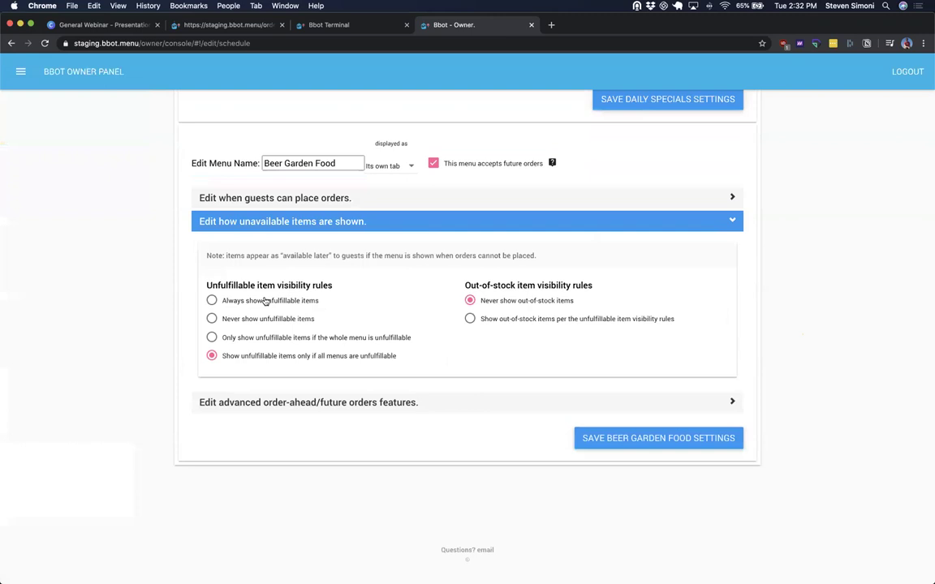
scroll(242, 299, up, 1)
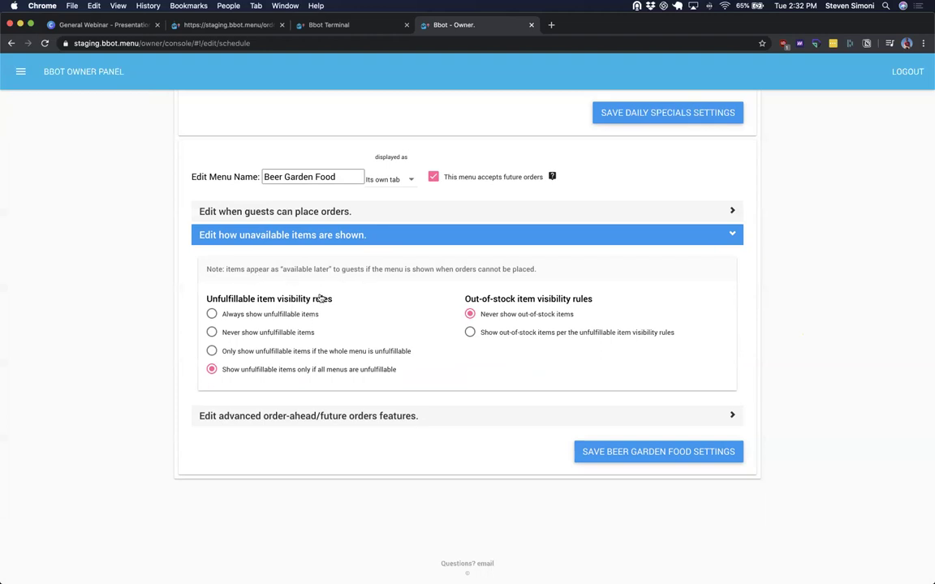
scroll(323, 298, up, 1)
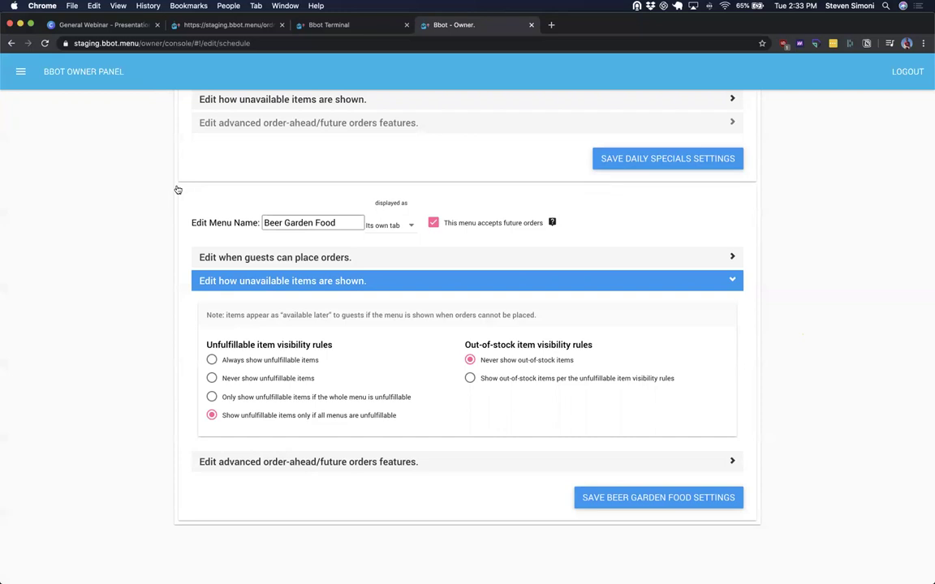
Step: Review the Beer Garden Food menu's allowed ordering windows and delivery/pickup times again
click(244, 258)
scroll(165, 334, up, 1)
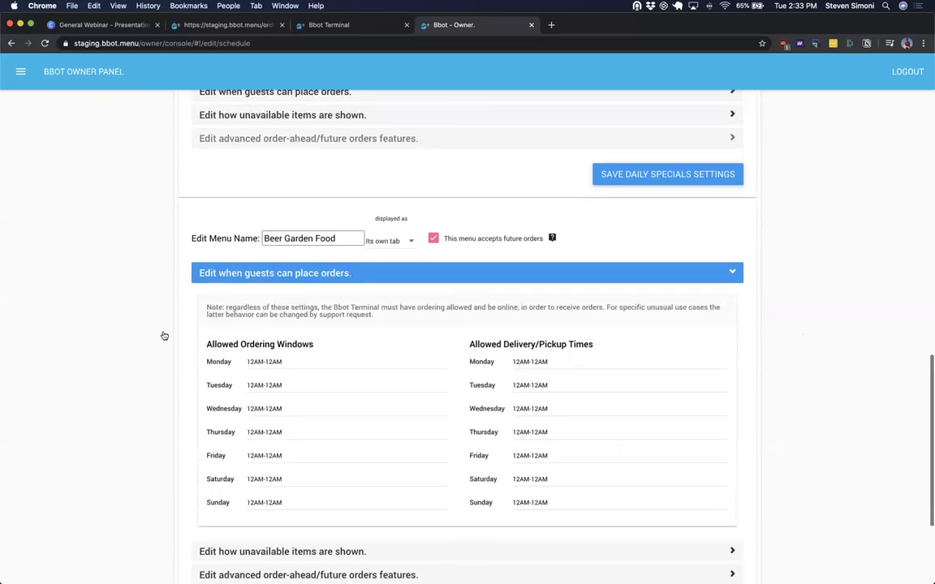
scroll(134, 335, down, 2)
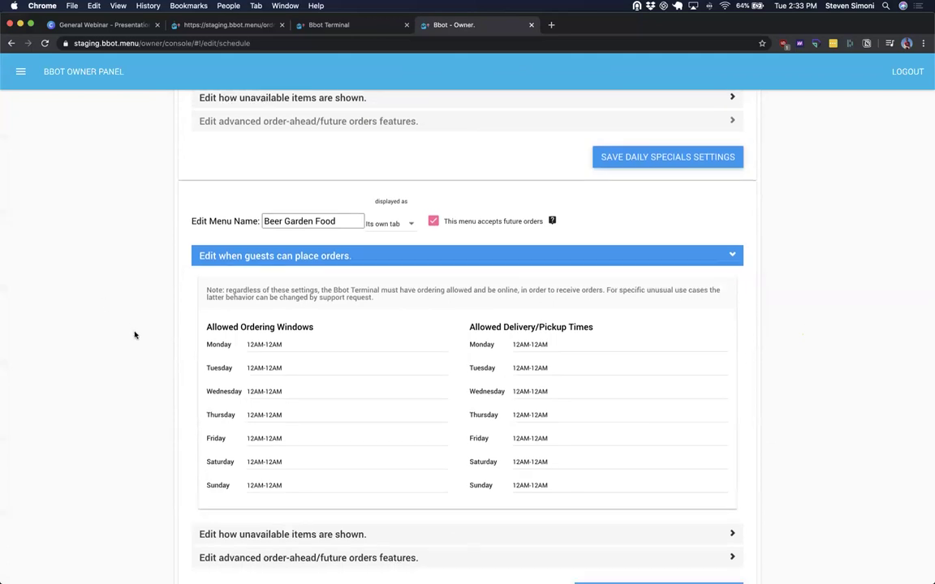
scroll(137, 300, down, 1)
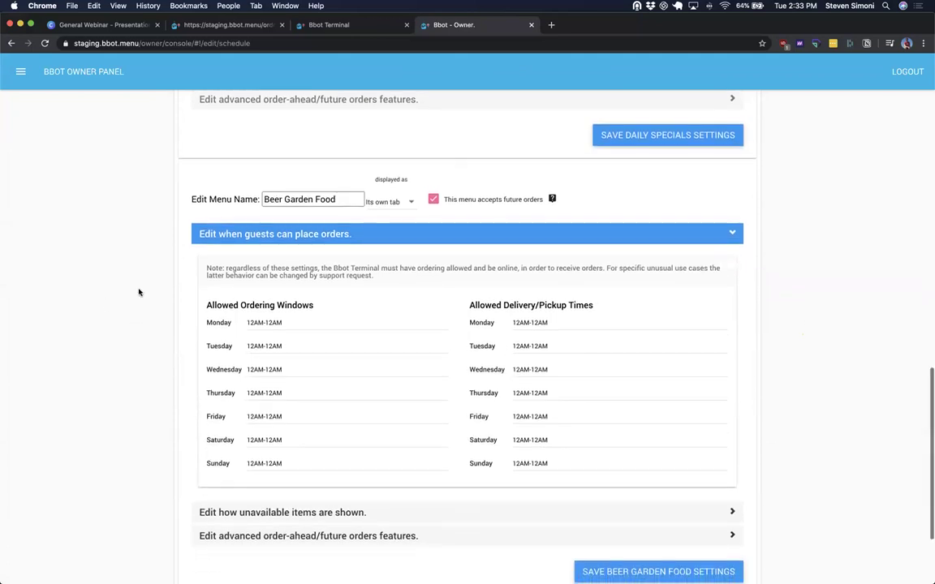
scroll(157, 252, up, 10)
Step: Open Employees and examine the first listed employee's access level and report subscription options, leaving them unsaved
click(20, 72)
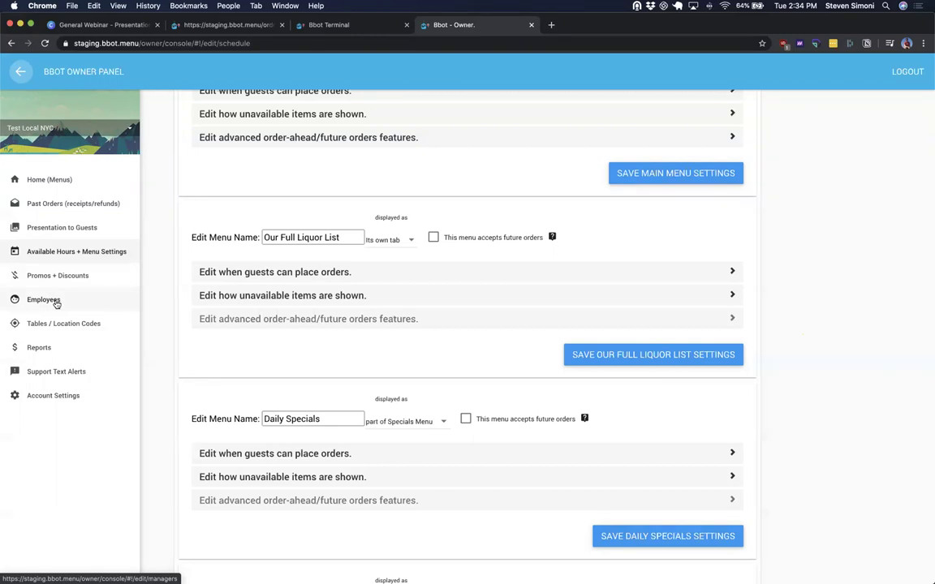
click(44, 299)
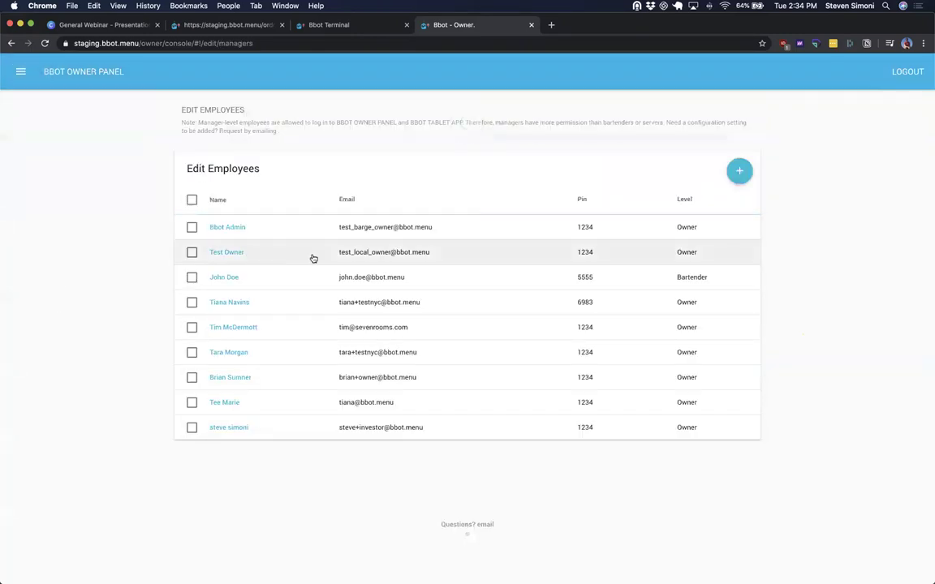
click(324, 234)
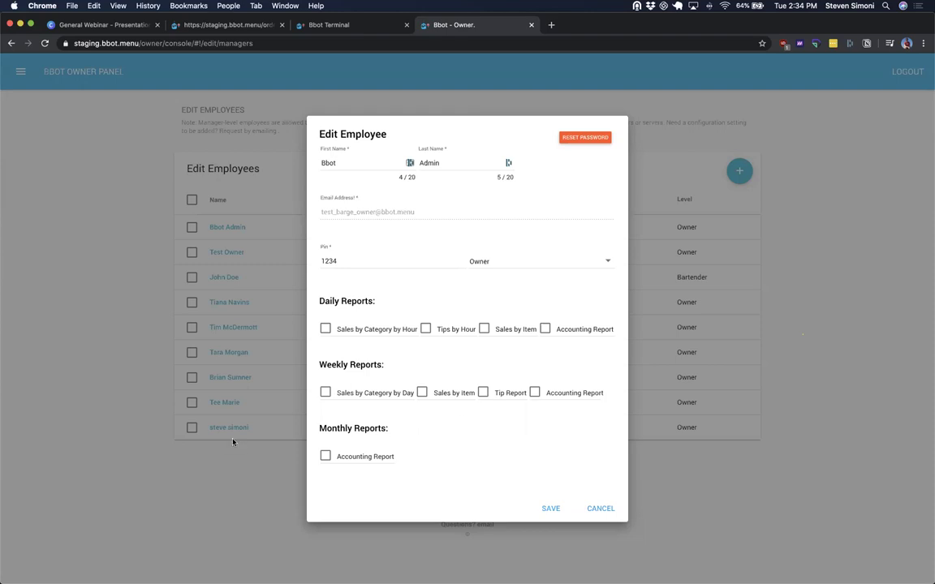
click(174, 340)
Step: Open Tables / Location Codes, and switch to the guest ordering page to bring up its location code entry
click(24, 71)
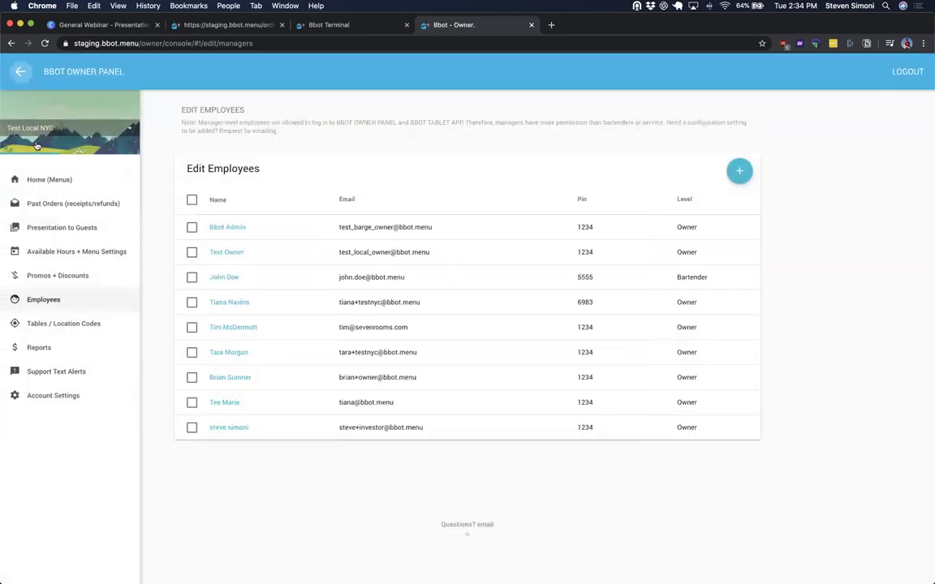
click(64, 336)
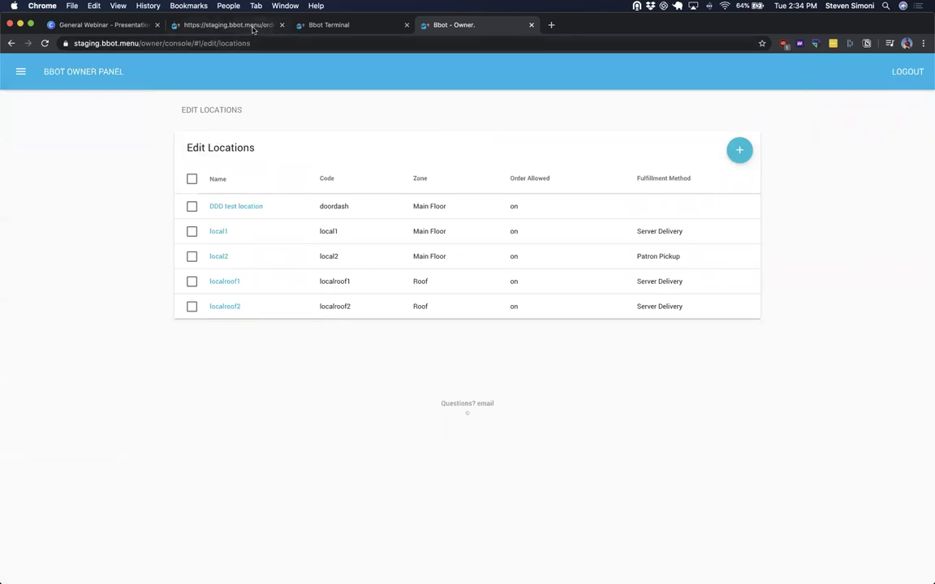
click(235, 25)
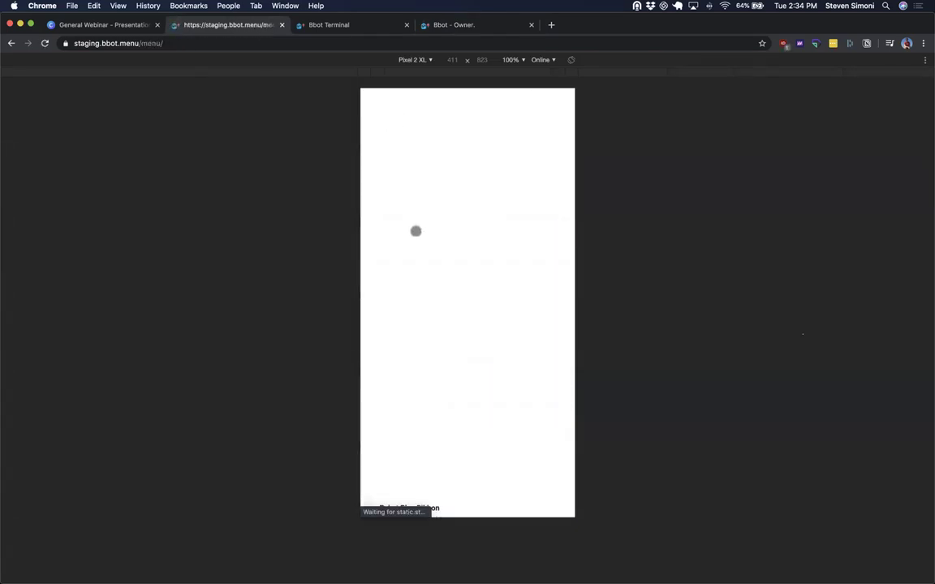
click(415, 225)
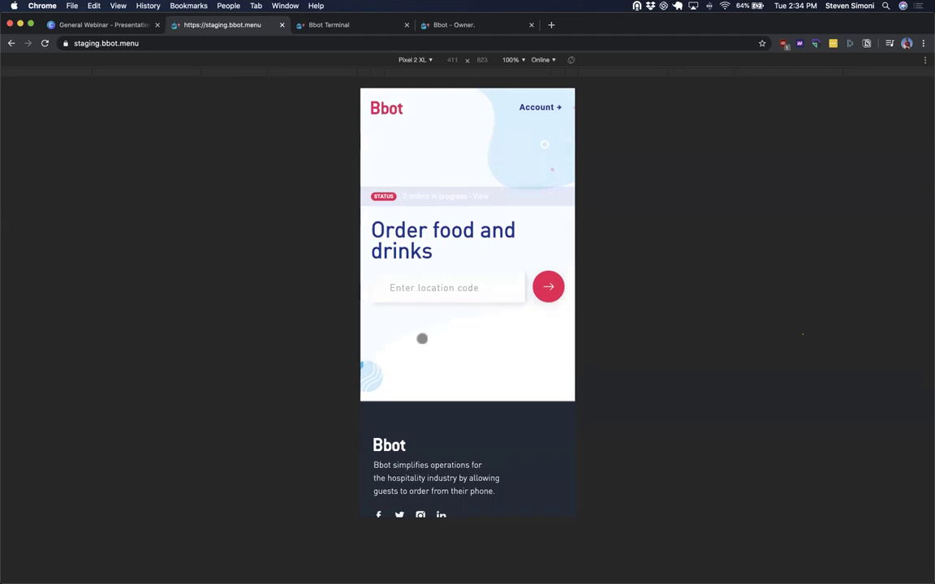
Step: Enter the location code local1 on the guest start page and clear it again
click(427, 287)
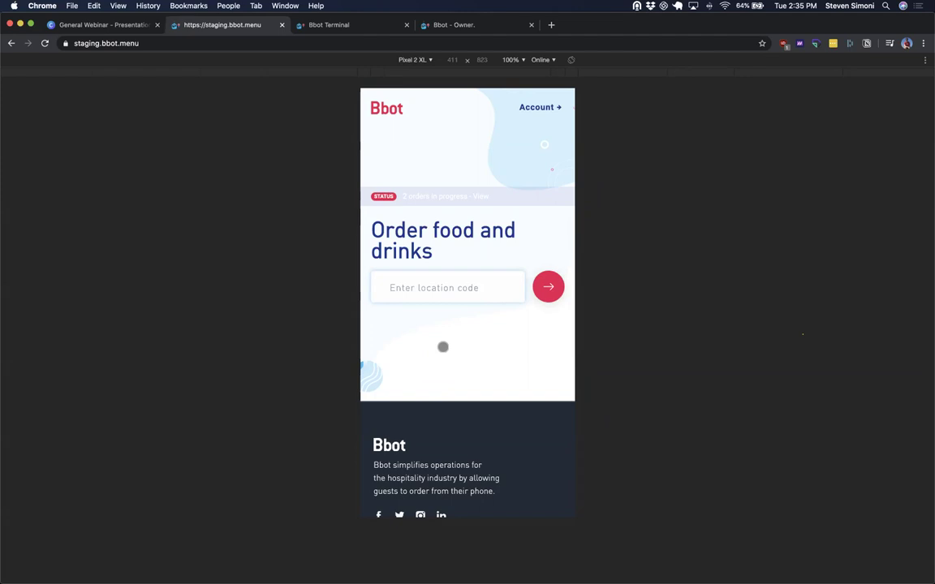
text(local1)
key(BackSpace)
key(BackSpace)
key(BackSpace)
key(BackSpace)
key(BackSpace)
key(BackSpace)
Step: Return to the owner panel's locations list, view the form for adding new locations and close it without saving
click(471, 25)
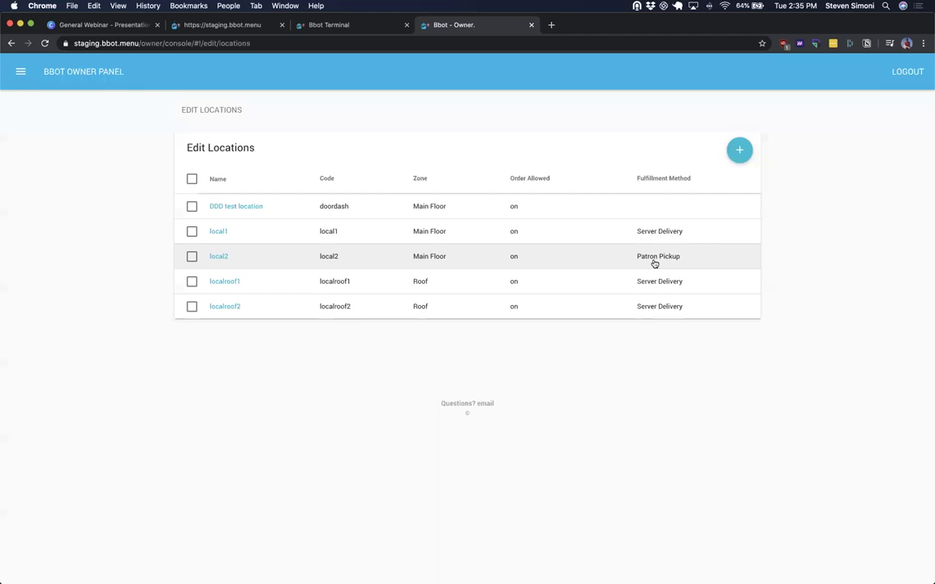
click(739, 152)
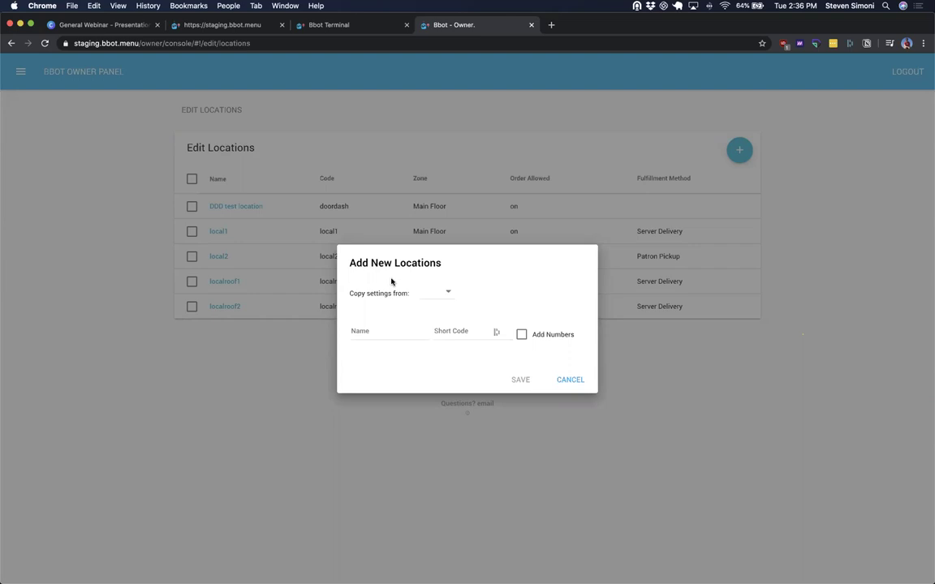
click(276, 246)
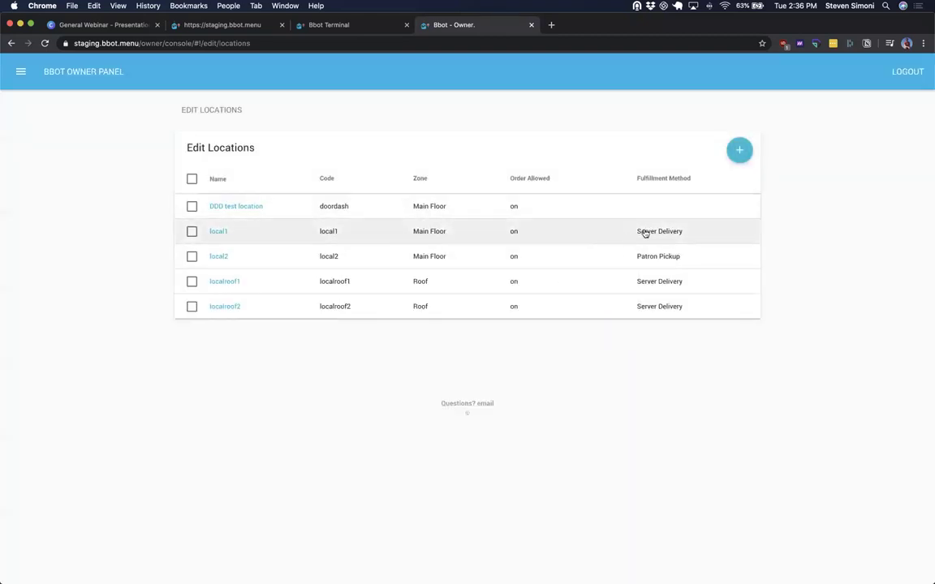
Step: Open the local1 location and examine its general settings and the Daily Specials menu's options, leaving them unchanged
click(351, 238)
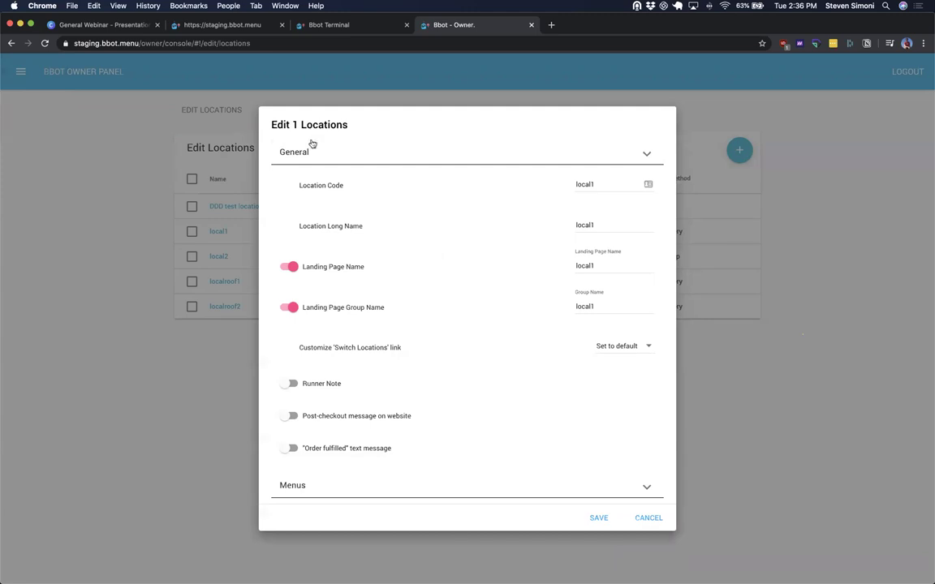
scroll(307, 243, down, 3)
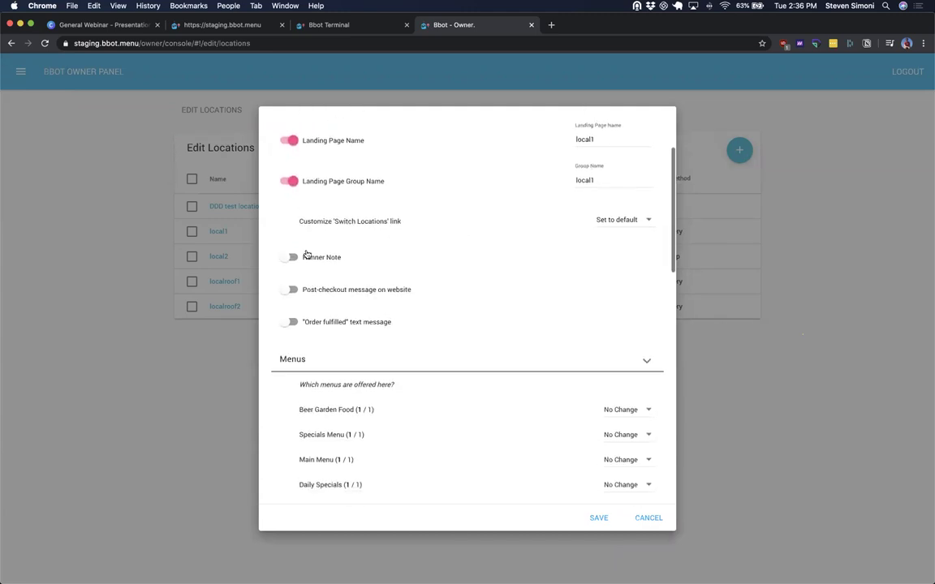
scroll(309, 318, up, 4)
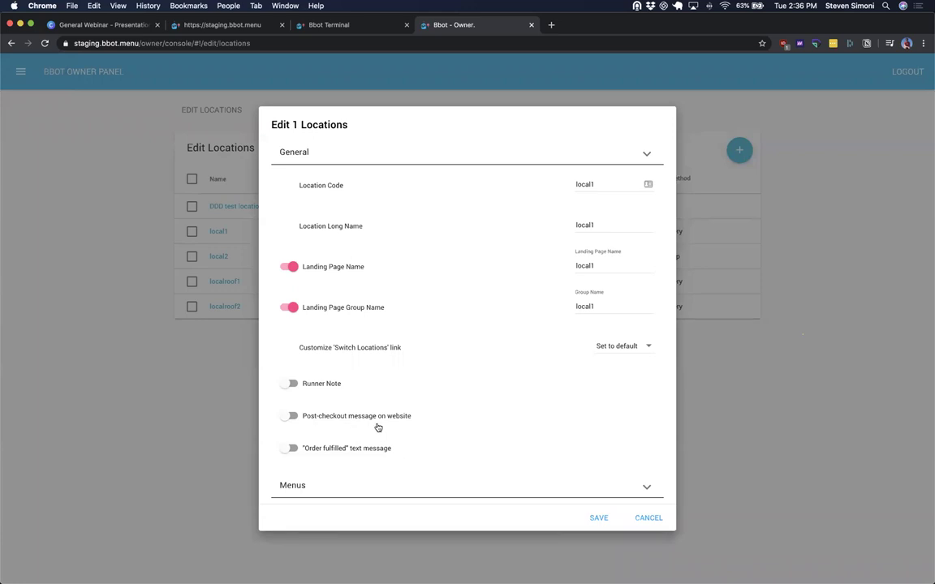
mouse_move(363, 429)
scroll(370, 345, down, 6)
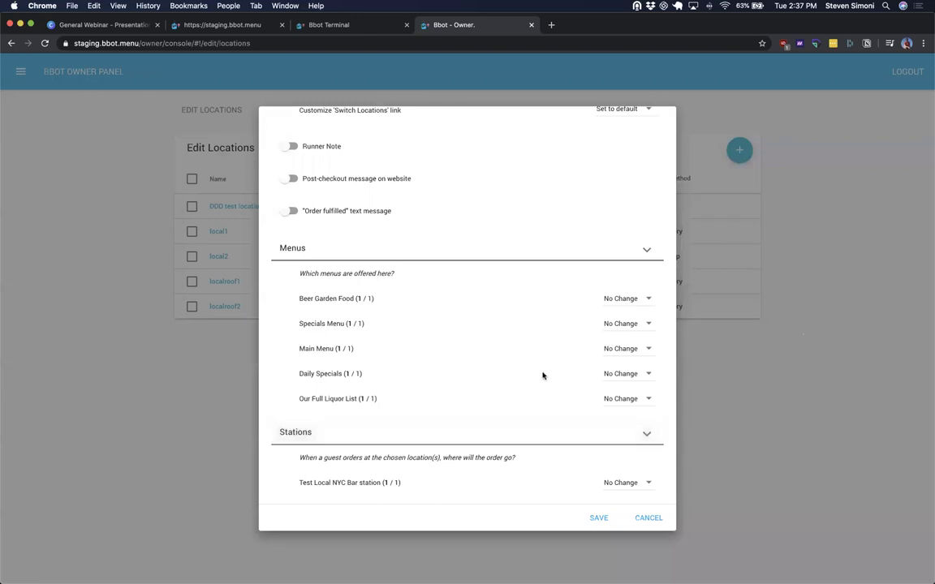
click(625, 373)
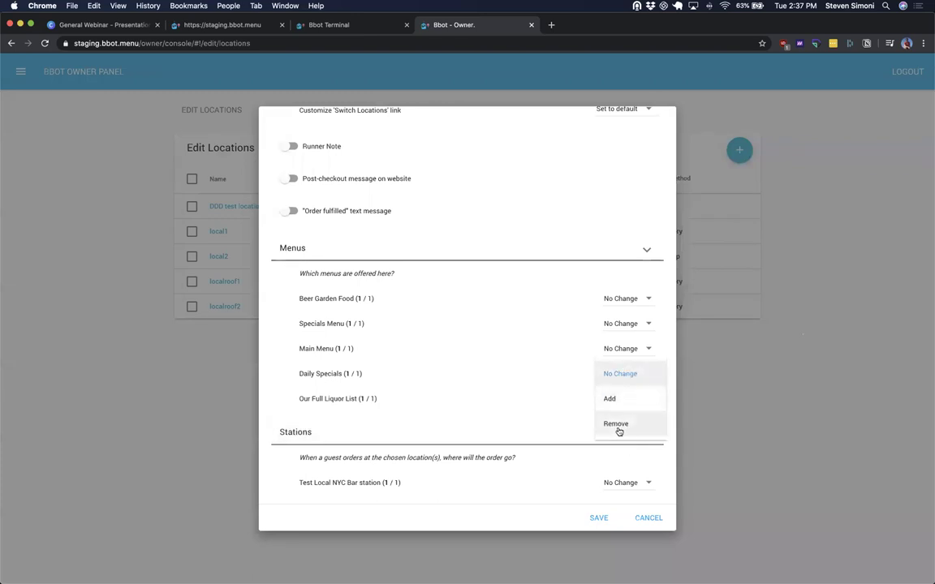
click(298, 278)
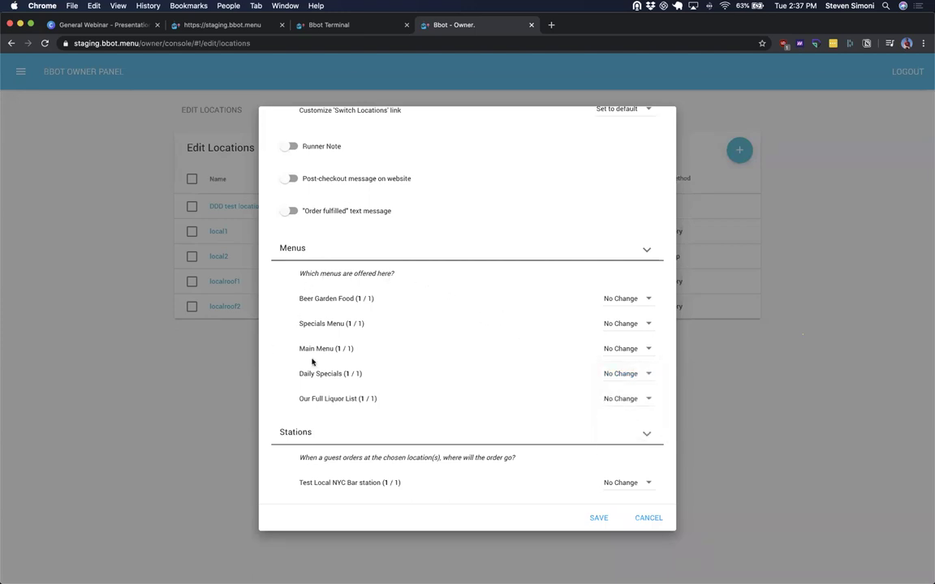
Step: Review local1's station and fulfillment settings, including the Hide Shopping Cart Buttons options, without changing them
scroll(313, 361, down, 3)
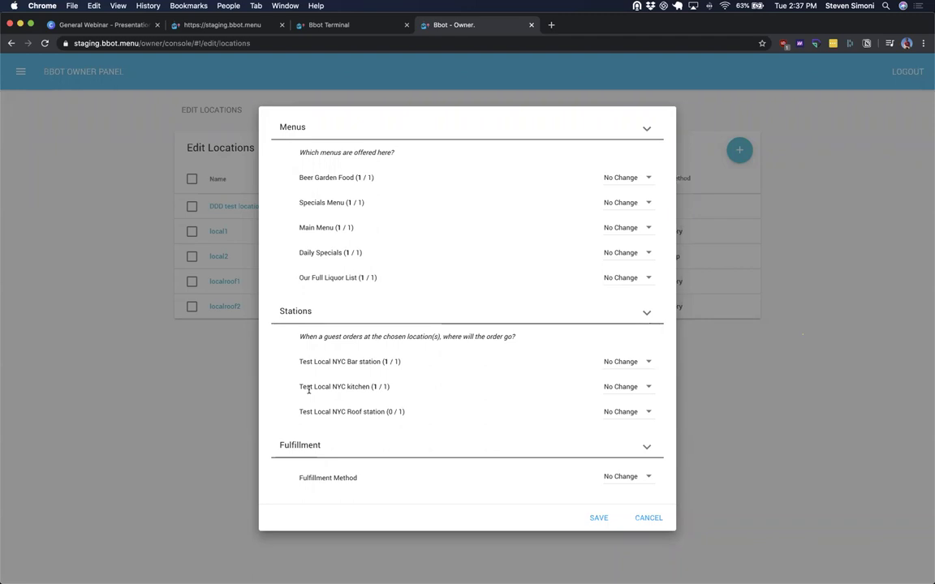
scroll(310, 390, down, 4)
scroll(309, 394, down, 3)
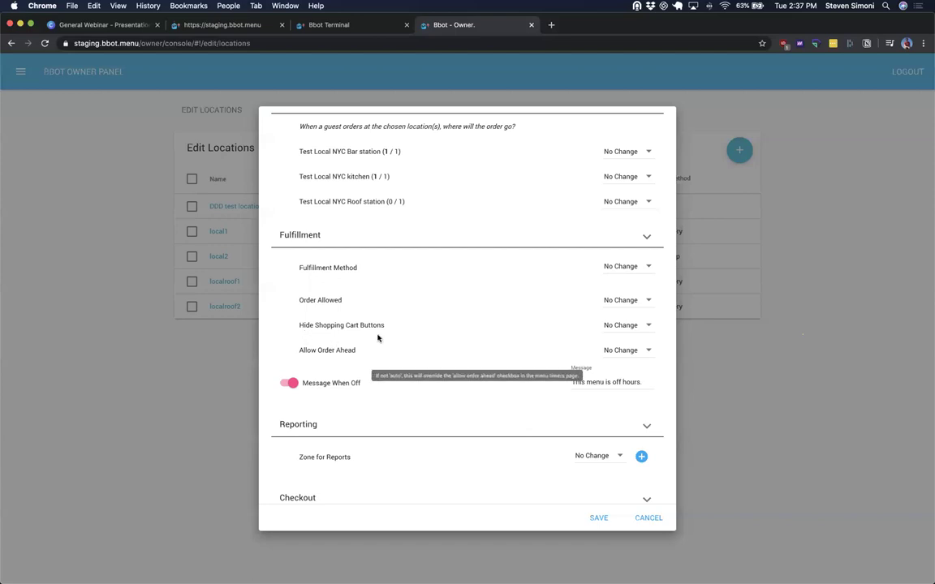
click(609, 325)
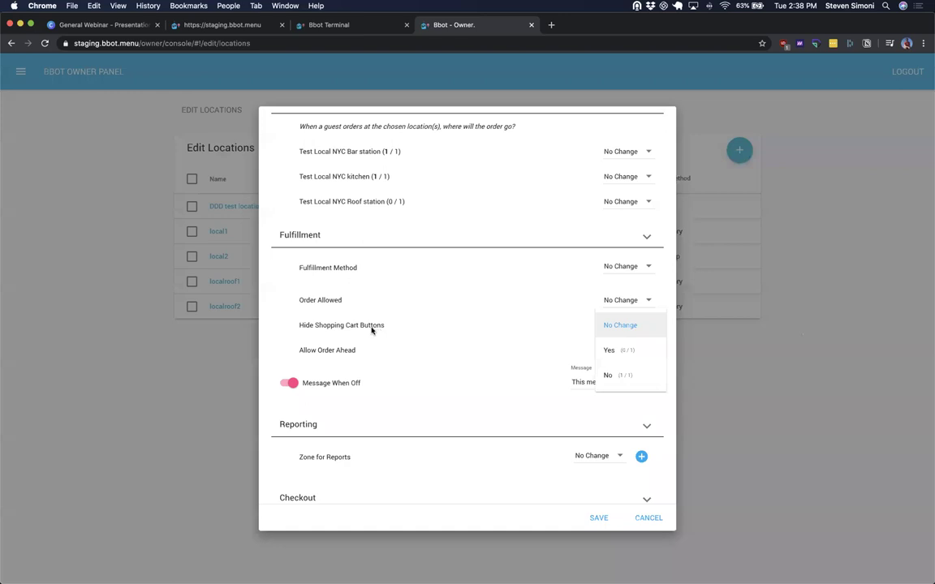
click(288, 321)
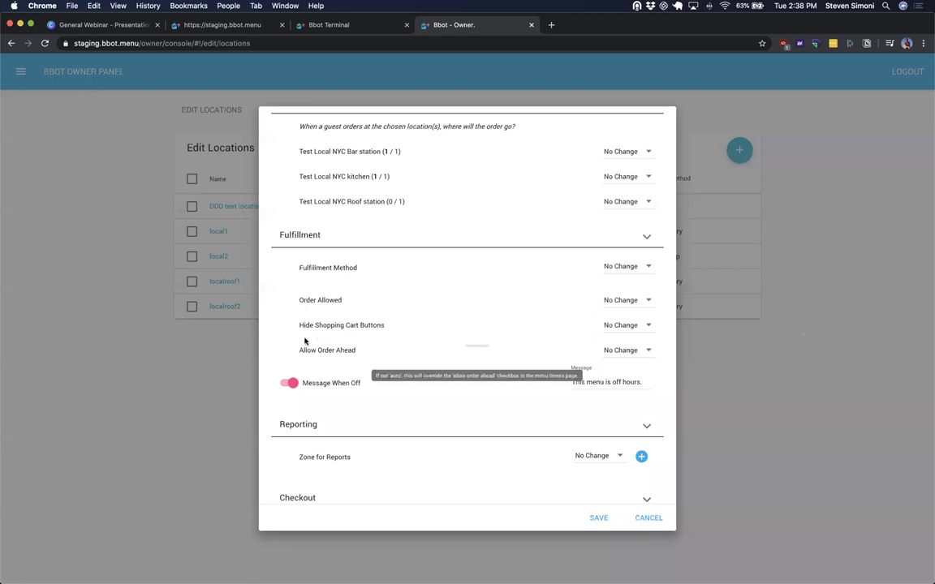
Step: In local1's checkout settings, switch Required Delivery Info to Set and make the Name field required
scroll(308, 341, down, 5)
scroll(314, 289, down, 2)
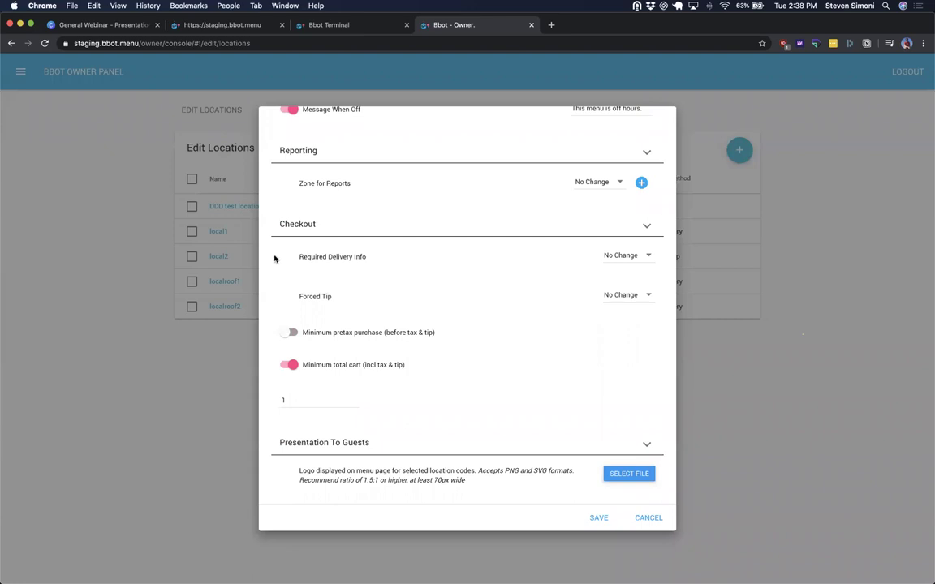
click(622, 255)
click(611, 276)
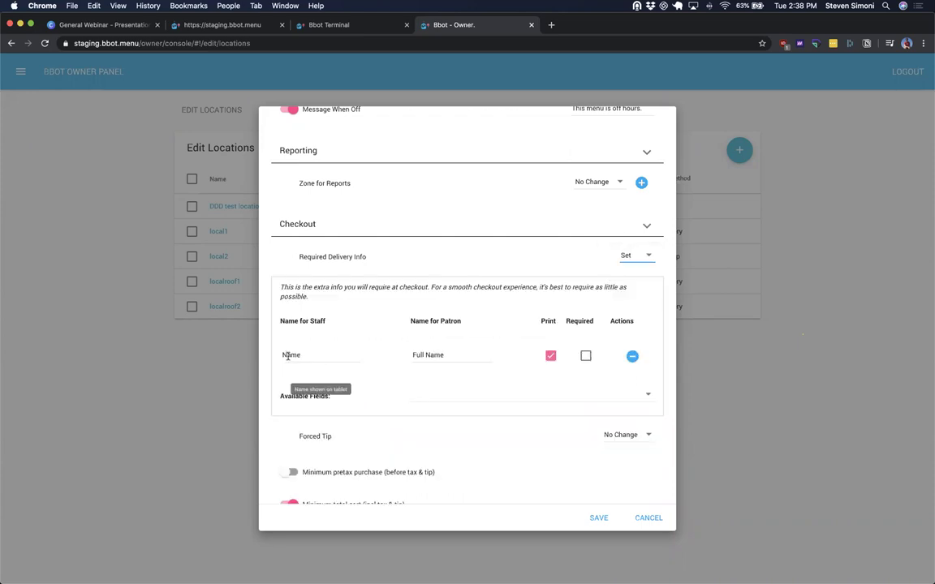
click(585, 355)
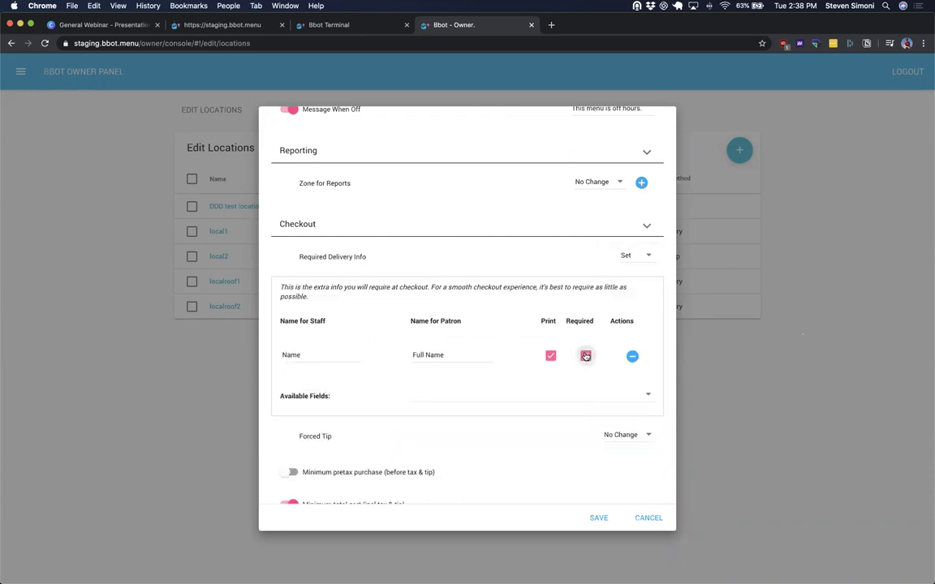
Step: Add E-mail and Room Number to the required delivery info, keeping Name required and making E-mail optional
click(420, 394)
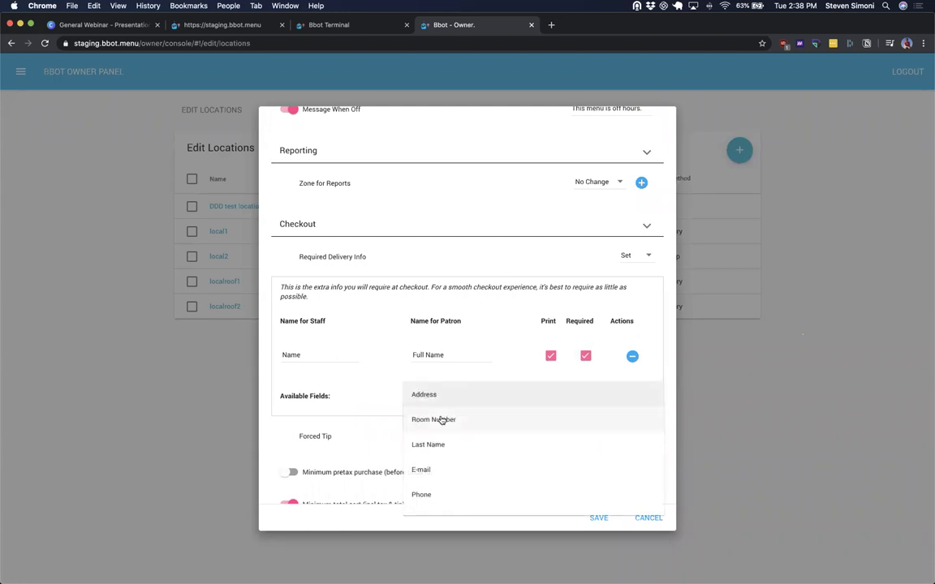
click(433, 466)
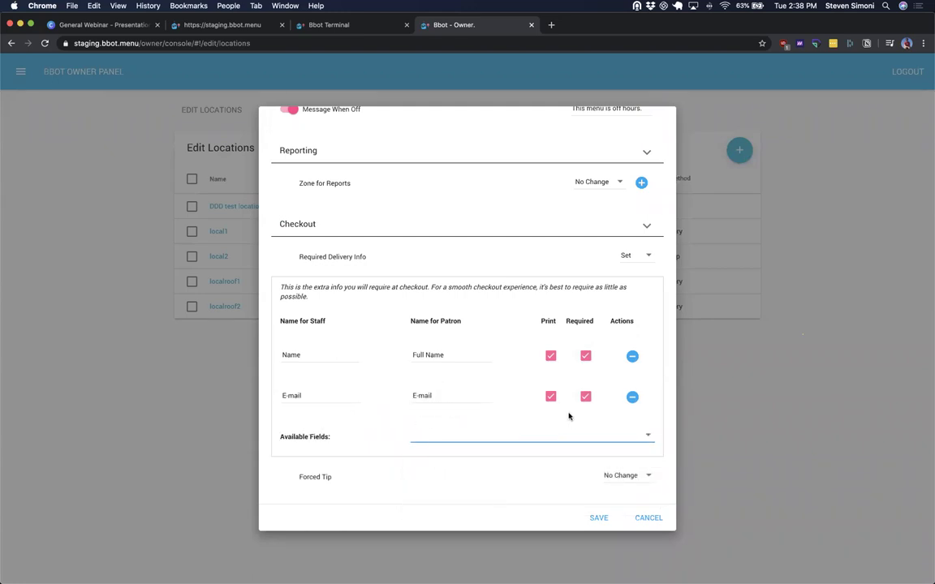
click(506, 438)
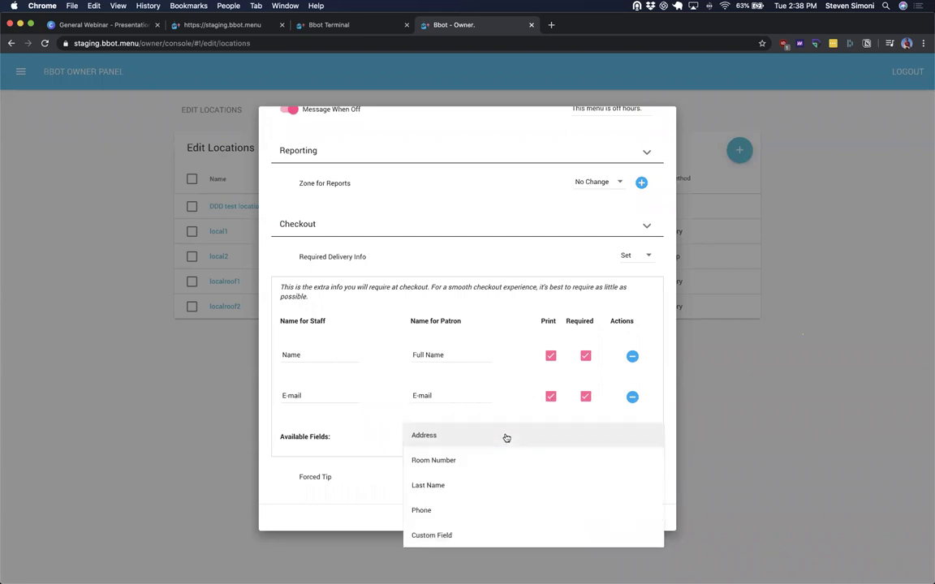
click(457, 467)
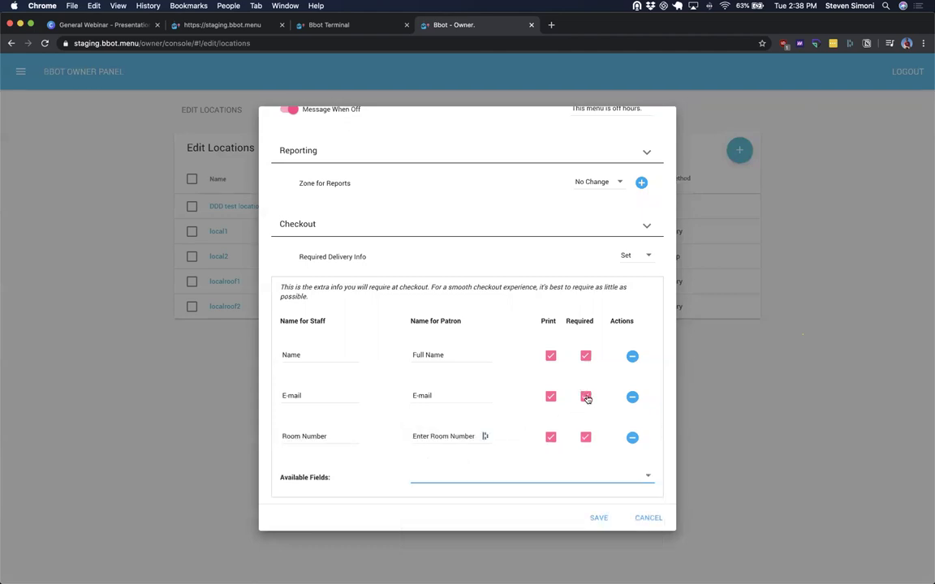
click(585, 357)
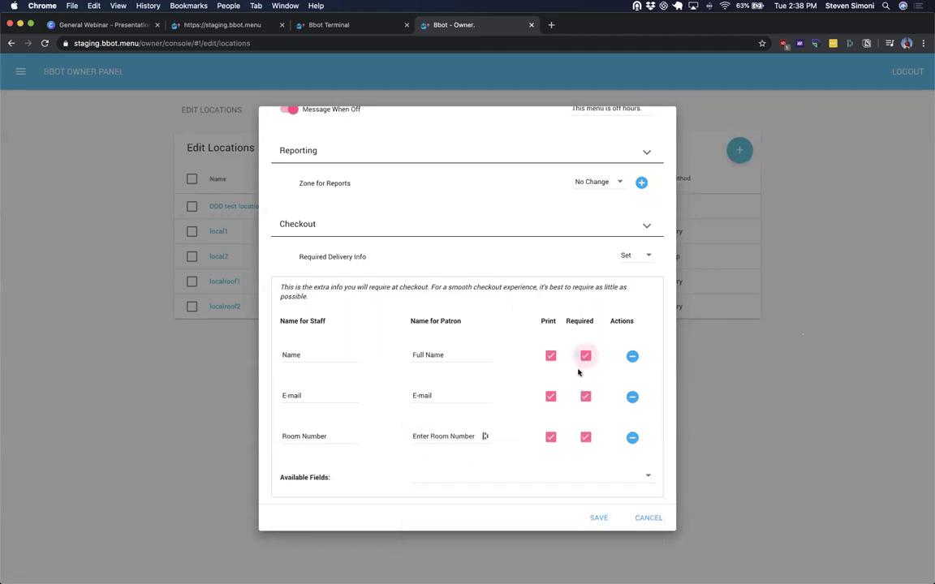
click(587, 396)
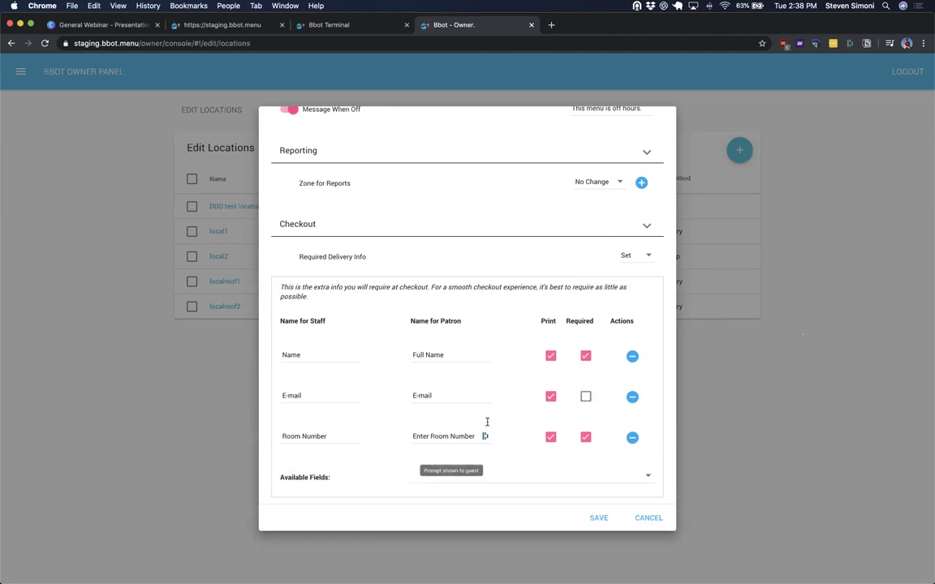
Step: Review local1's forced tip, minimum purchase and guest presentation settings, and close the location without saving
scroll(484, 414, down, 3)
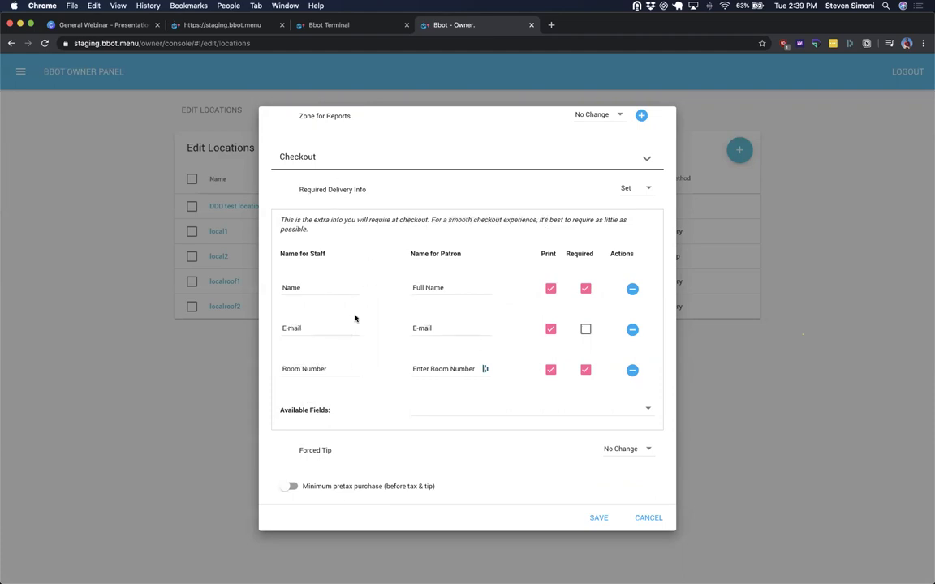
scroll(354, 318, down, 5)
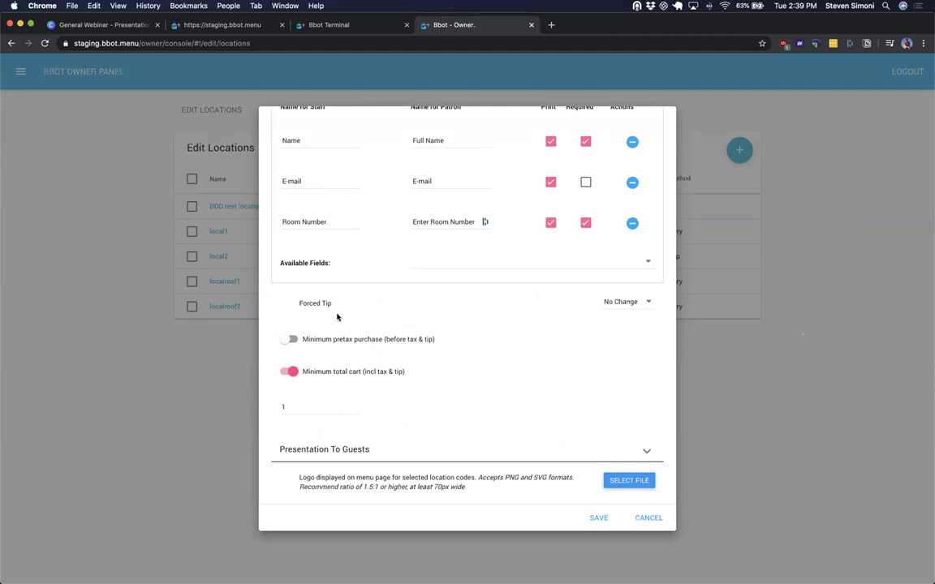
scroll(367, 313, down, 1)
scroll(351, 315, up, 15)
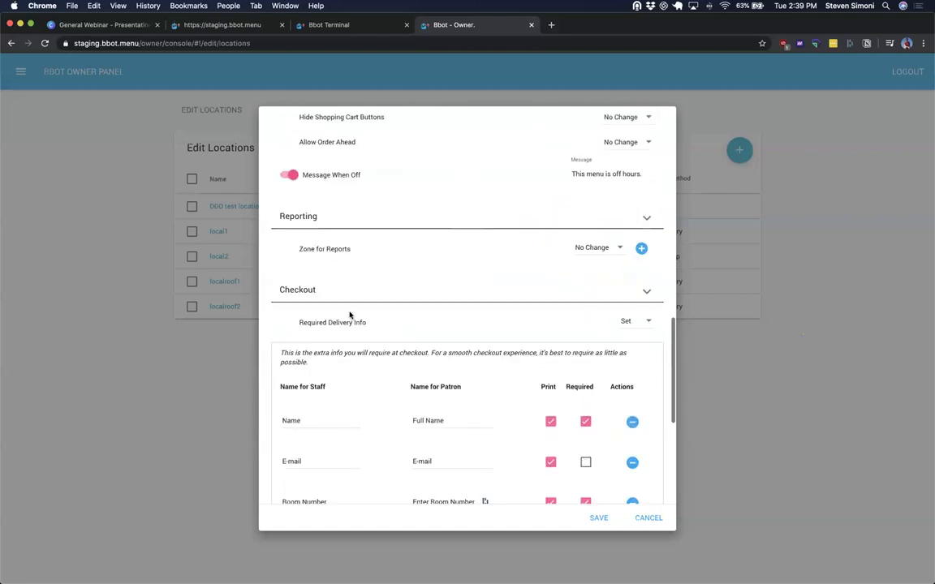
click(131, 272)
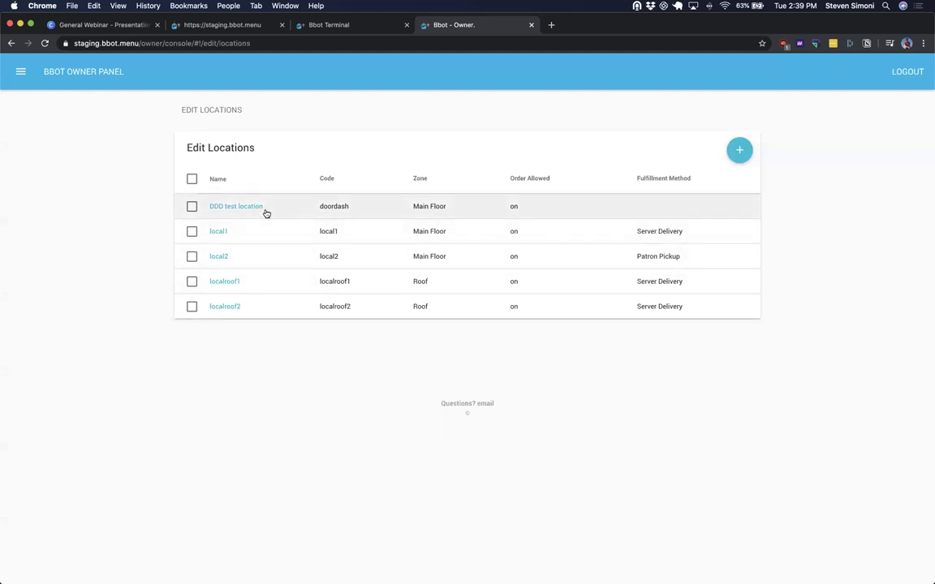
Step: Open the Transaction Details report in Reports and switch its date range to Custom Times
click(19, 72)
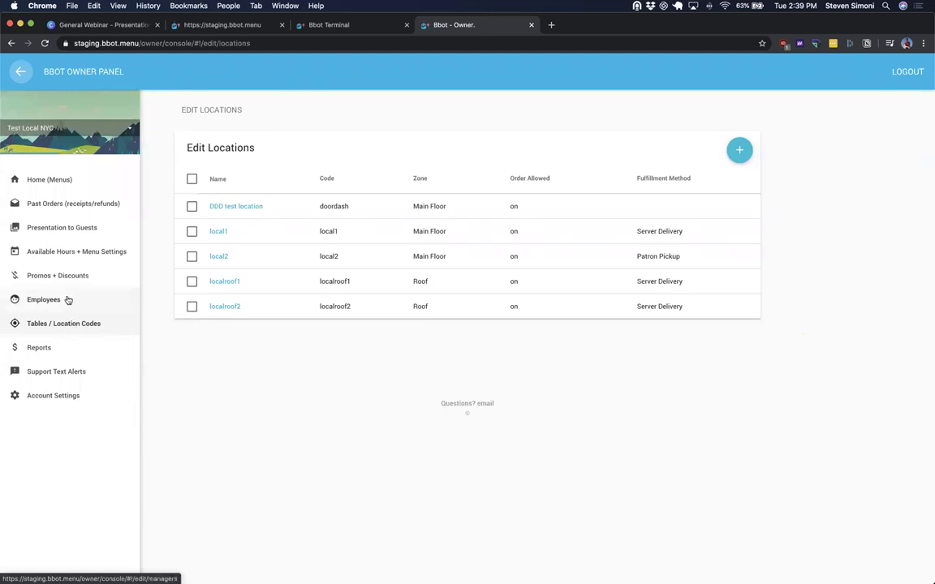
click(52, 351)
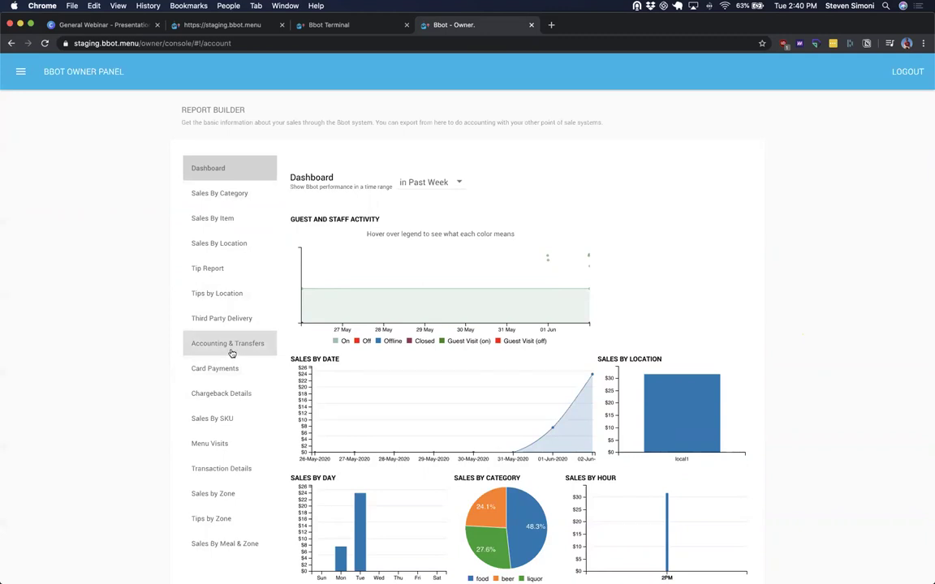
click(215, 474)
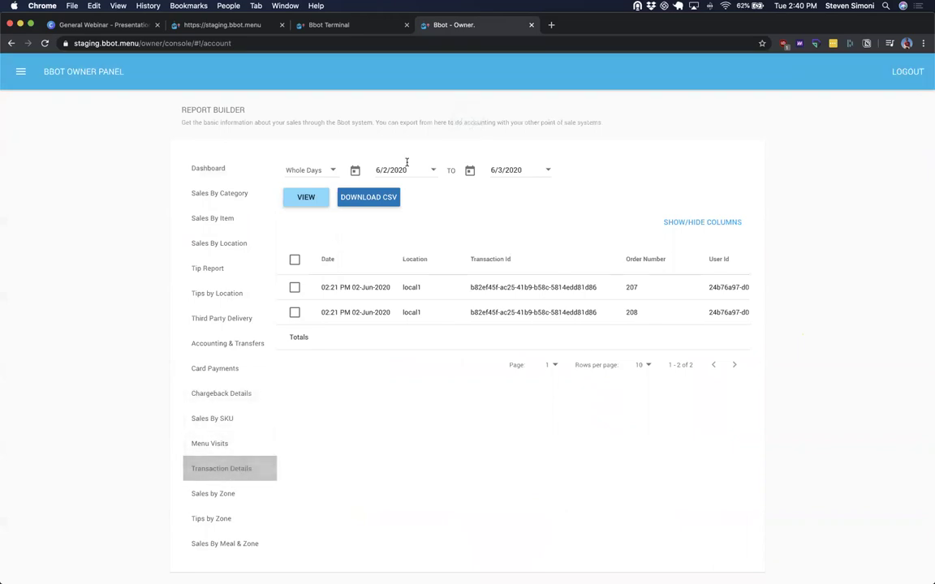
click(334, 170)
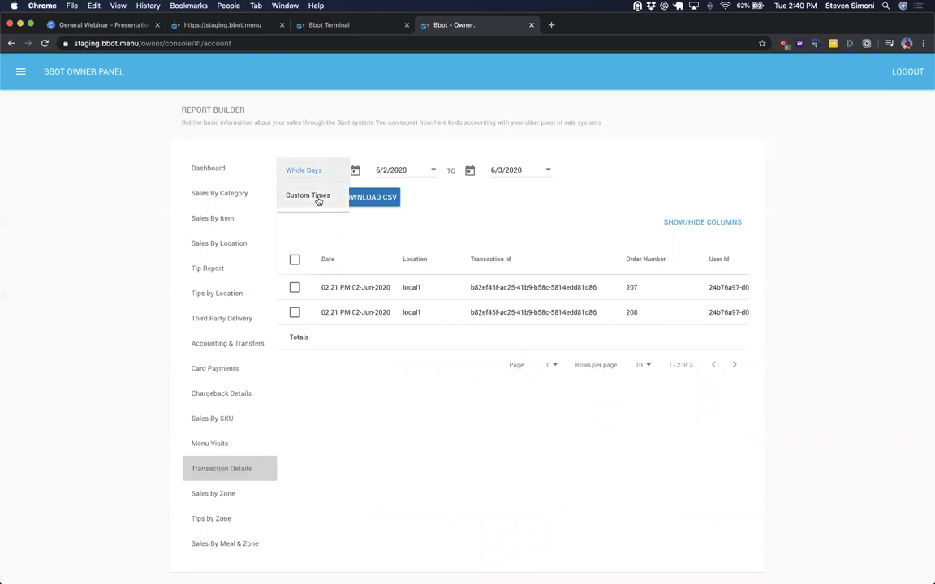
click(313, 197)
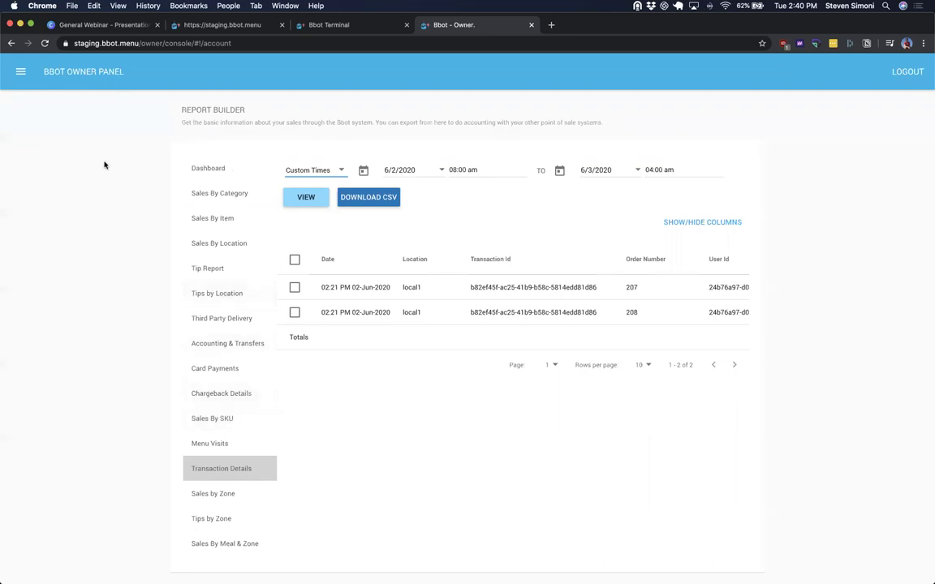
Step: Open Support Text Alerts and start a new staff member's alerts using custom alert settings
click(21, 72)
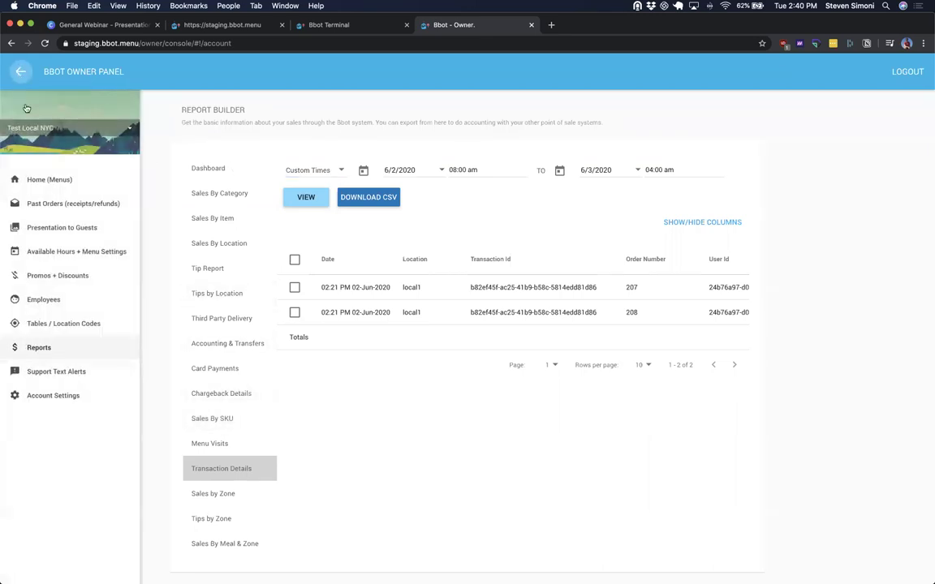
click(68, 374)
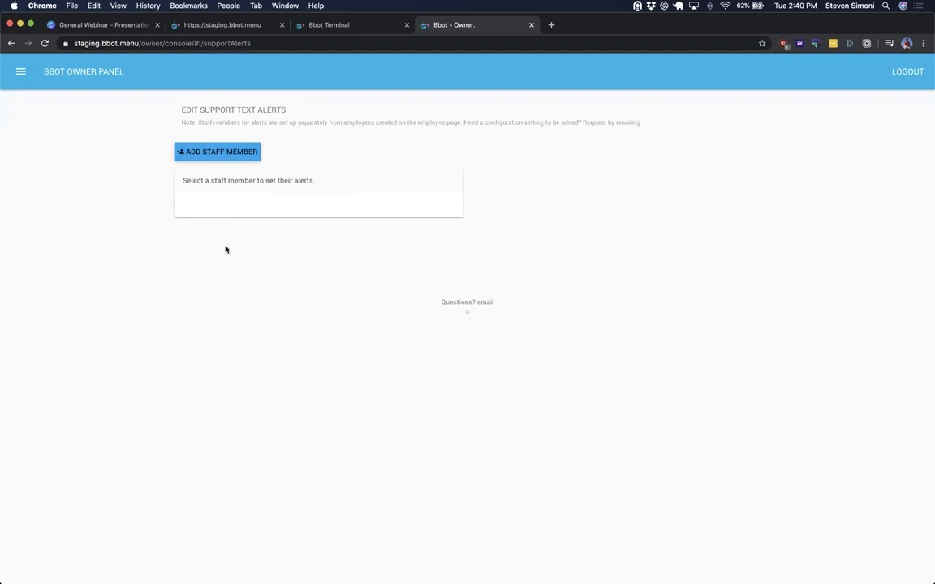
click(226, 156)
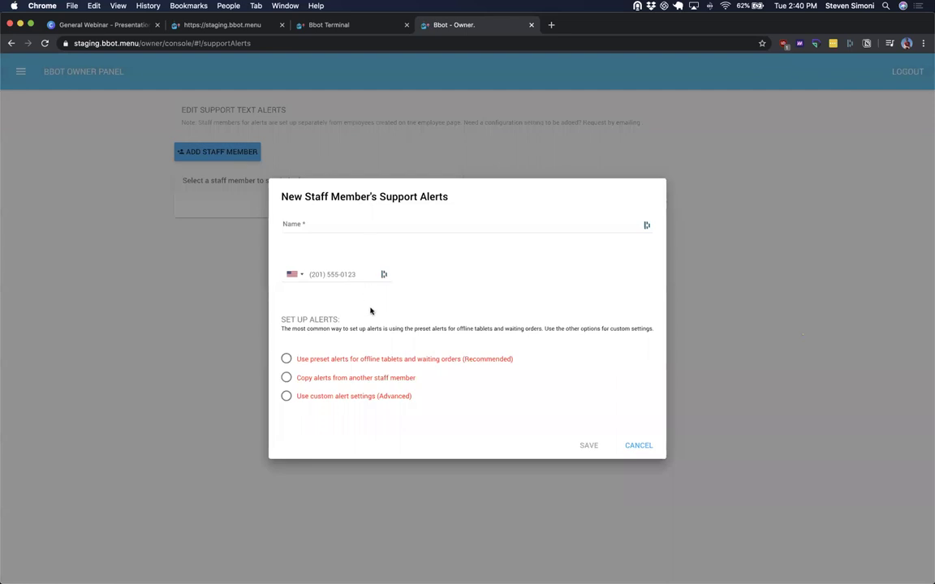
click(315, 360)
click(324, 357)
click(326, 436)
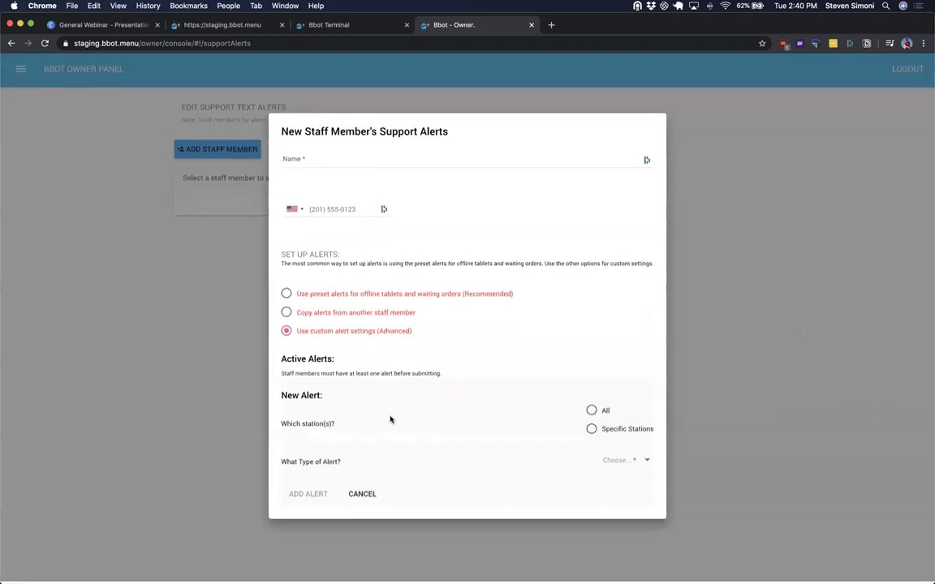
Step: Configure a custom alert for all stations with type Order left un-opened and a 3-minute delay, and close the form without adding it
click(592, 413)
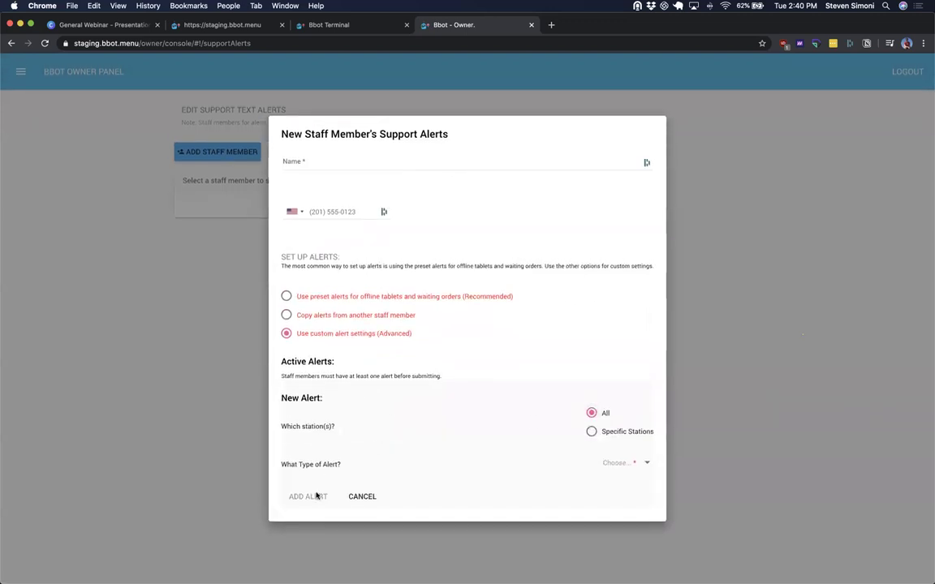
click(627, 461)
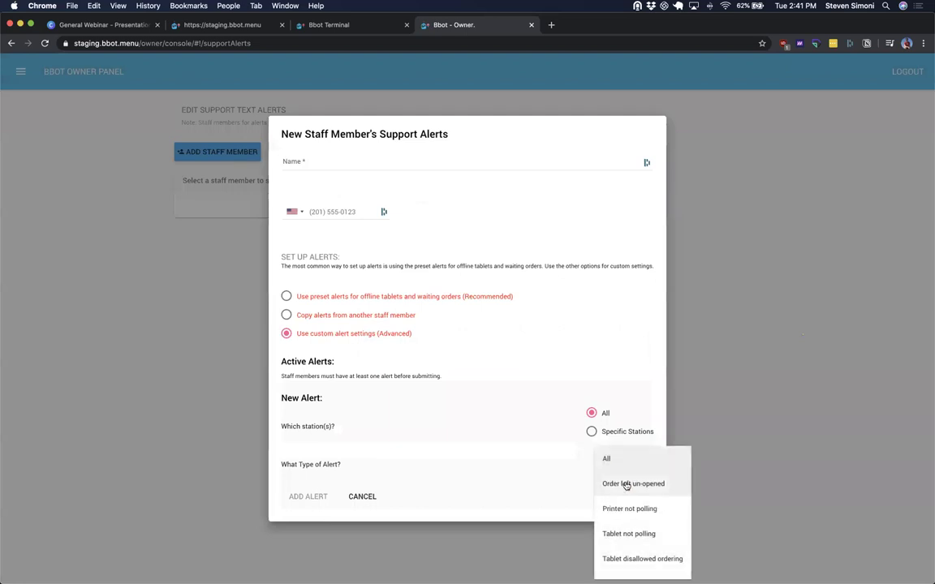
click(634, 485)
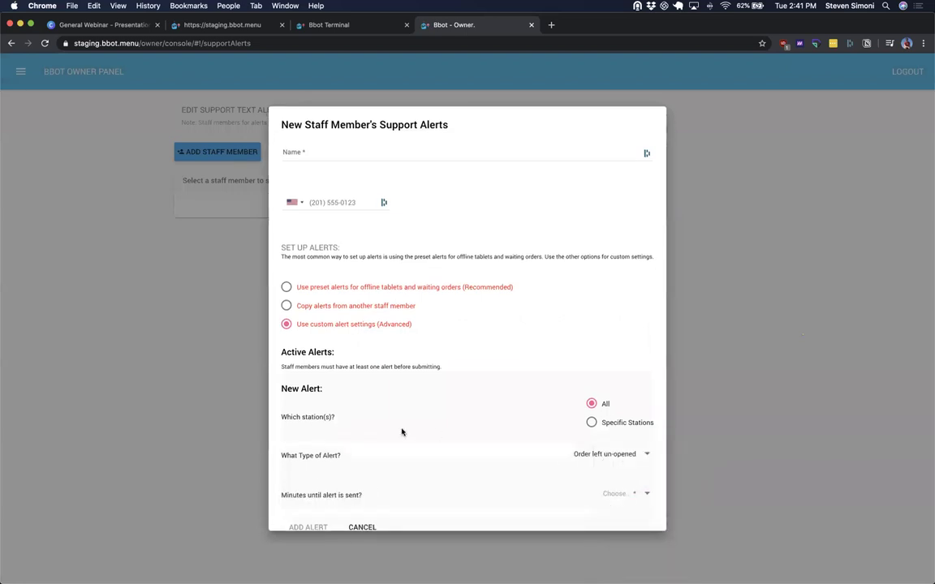
scroll(401, 430, down, 1)
click(614, 473)
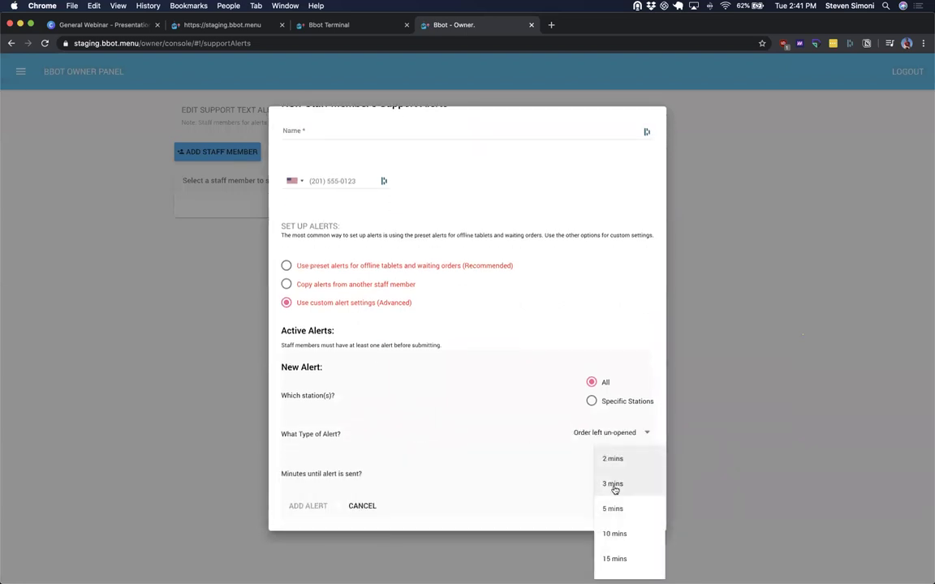
click(615, 491)
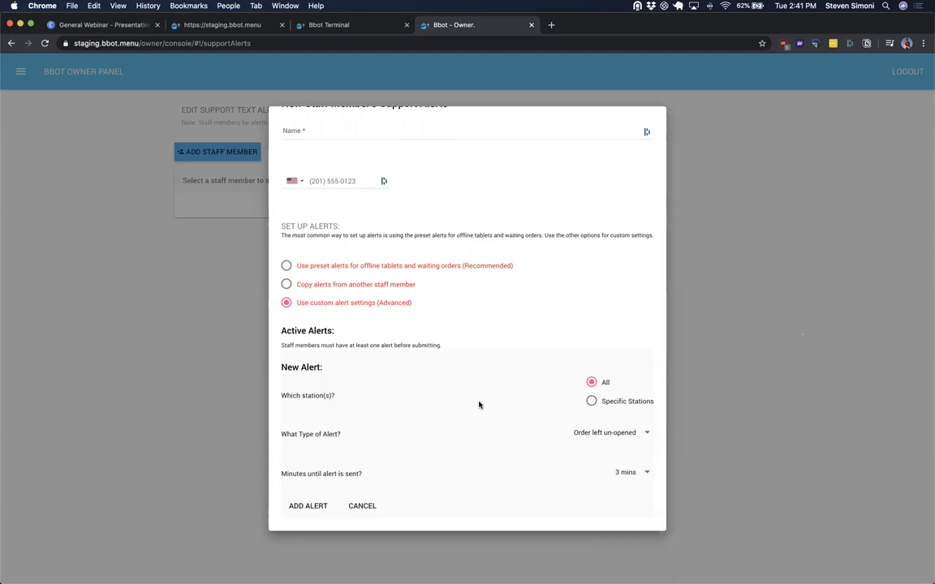
scroll(422, 324, up, 1)
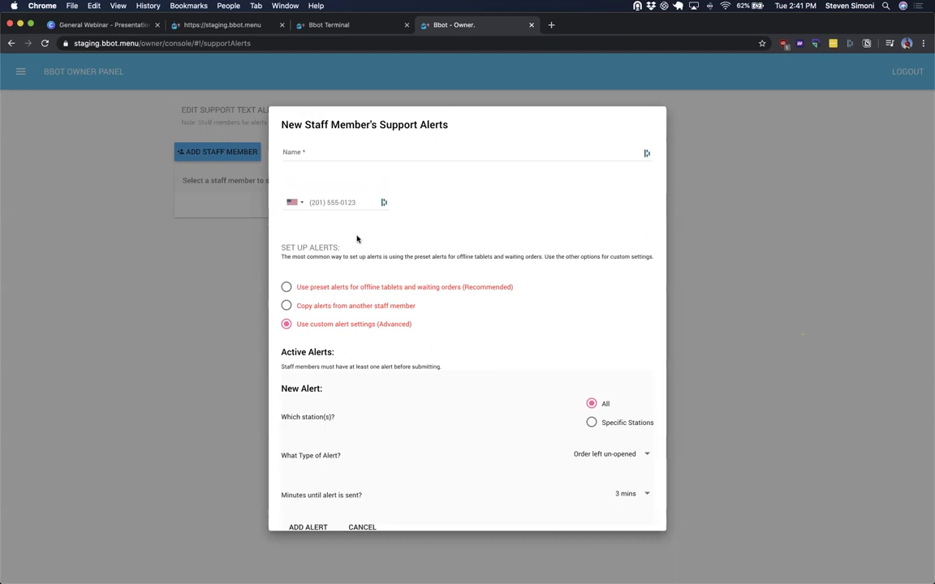
click(134, 211)
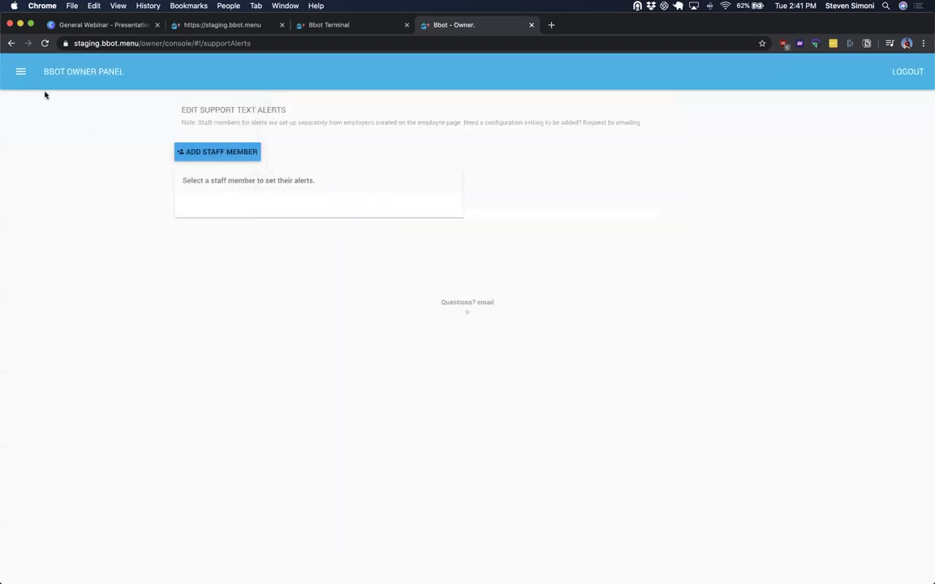
Step: Open Account Settings and review the billing, address, support contact, delivery zone, default tax and tip percentage settings
click(21, 73)
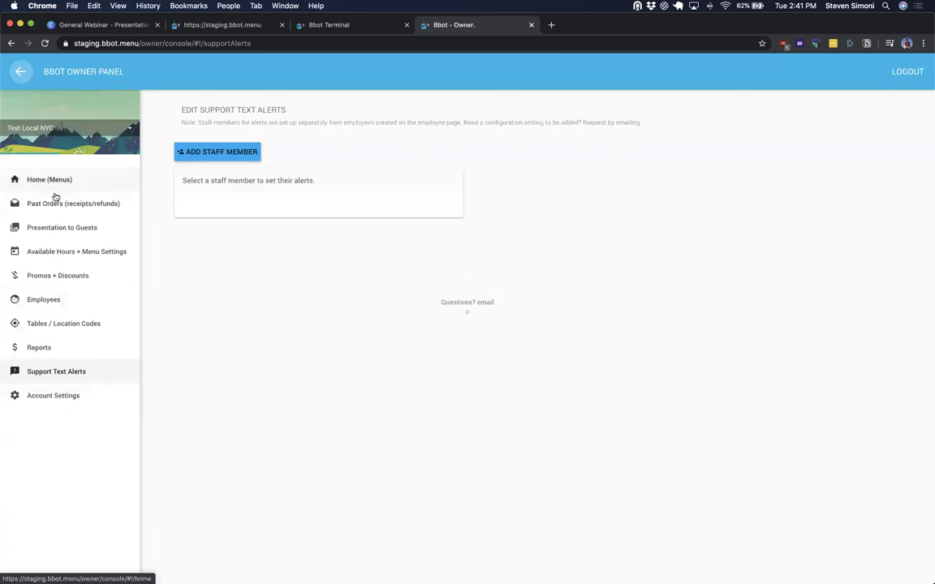
click(46, 396)
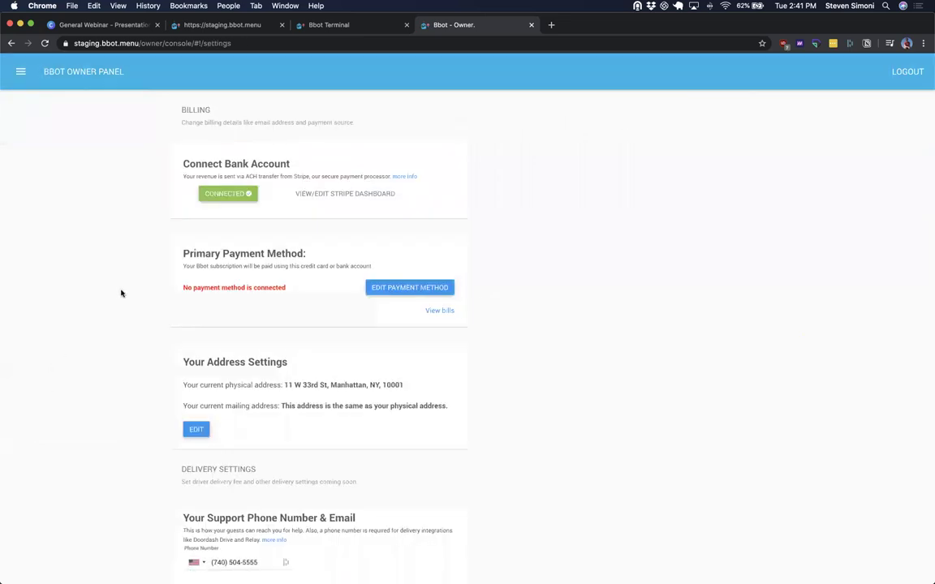
scroll(121, 293, down, 5)
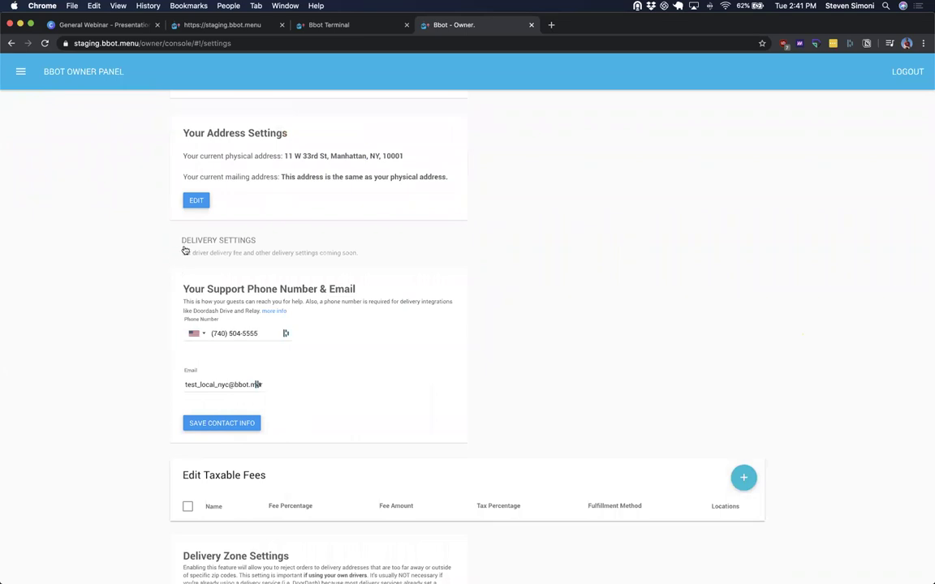
scroll(258, 373, down, 1)
scroll(257, 374, down, 3)
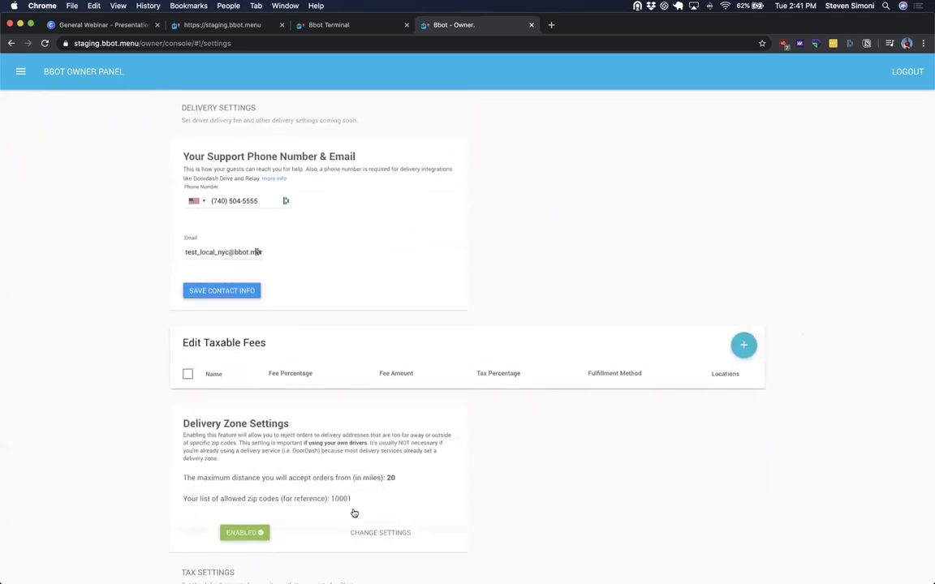
scroll(284, 486, down, 2)
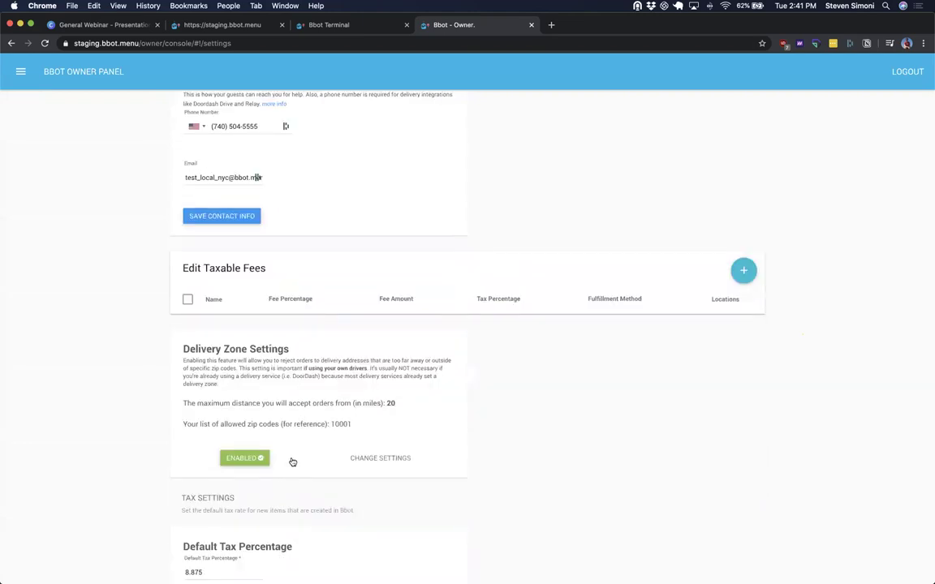
scroll(292, 462, down, 6)
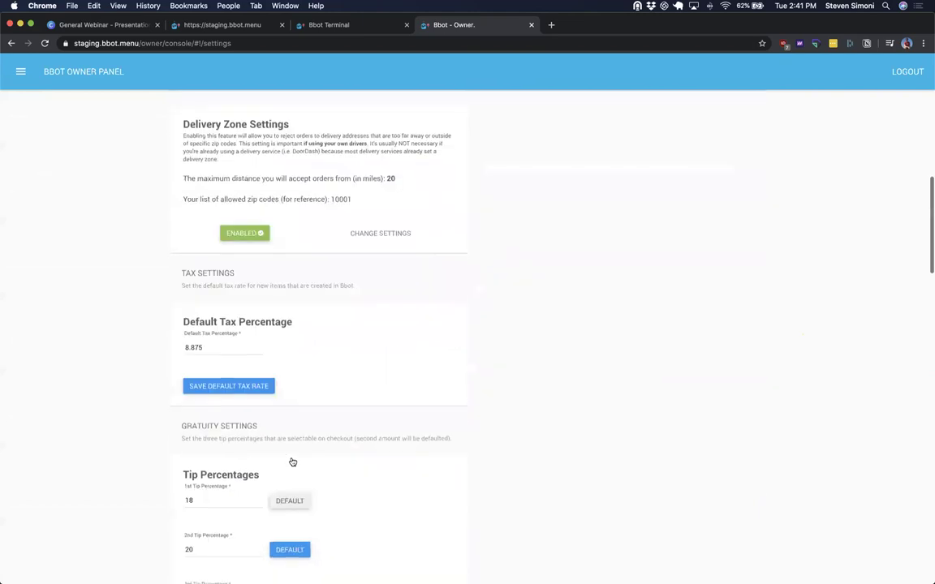
scroll(292, 462, down, 5)
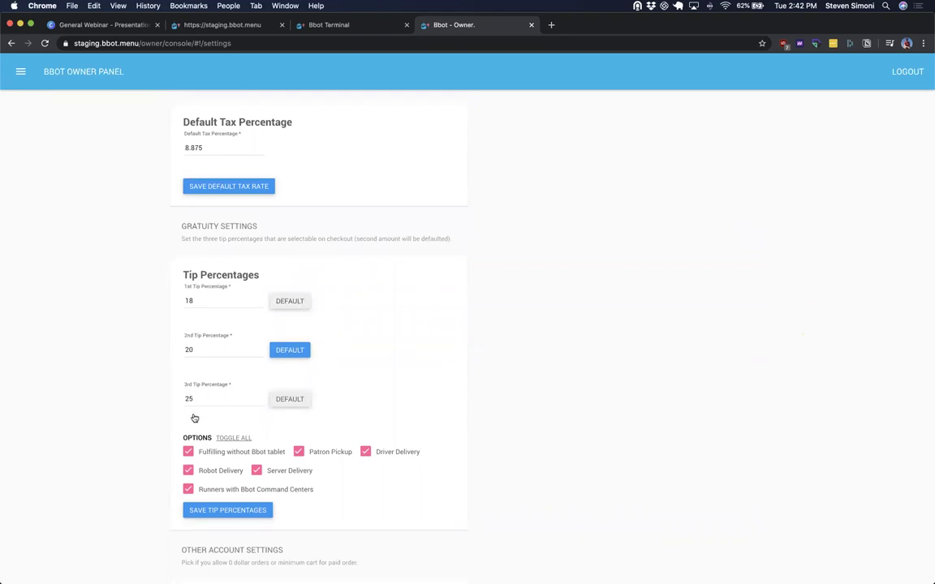
click(195, 354)
scroll(140, 326, down, 2)
scroll(139, 326, down, 5)
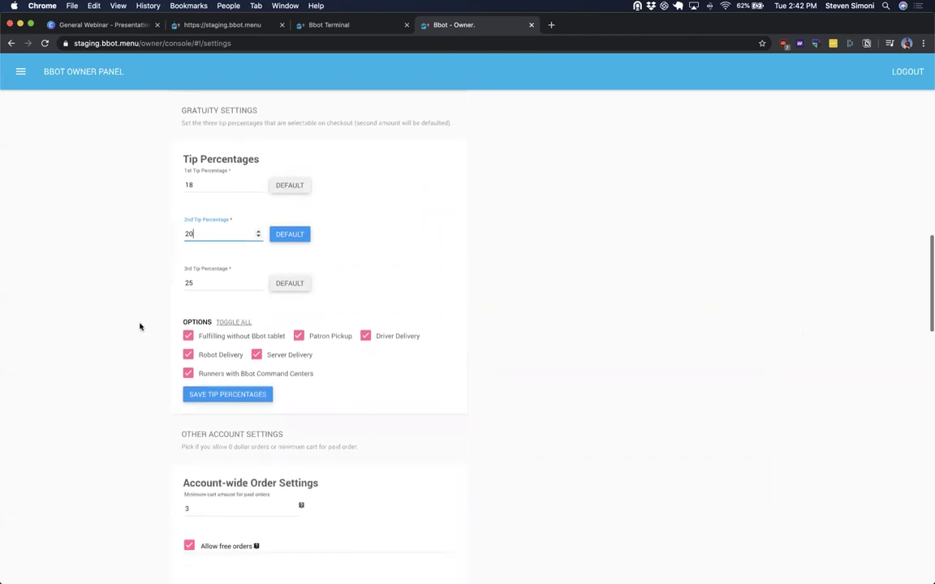
Step: Examine the account-wide order settings, master account sync and available POS integrations in Account Settings
scroll(139, 326, down, 5)
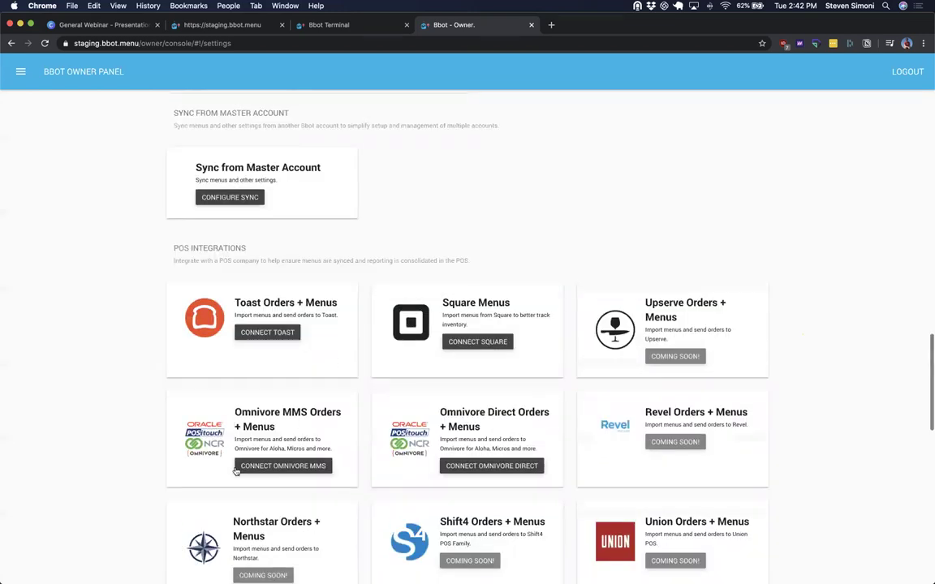
scroll(236, 463, down, 1)
scroll(247, 340, down, 2)
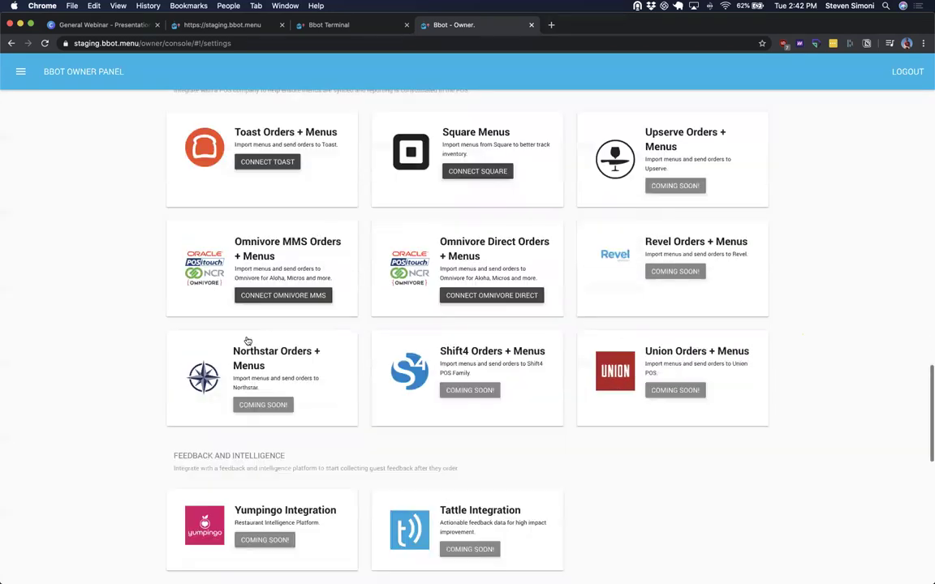
scroll(242, 336, up, 1)
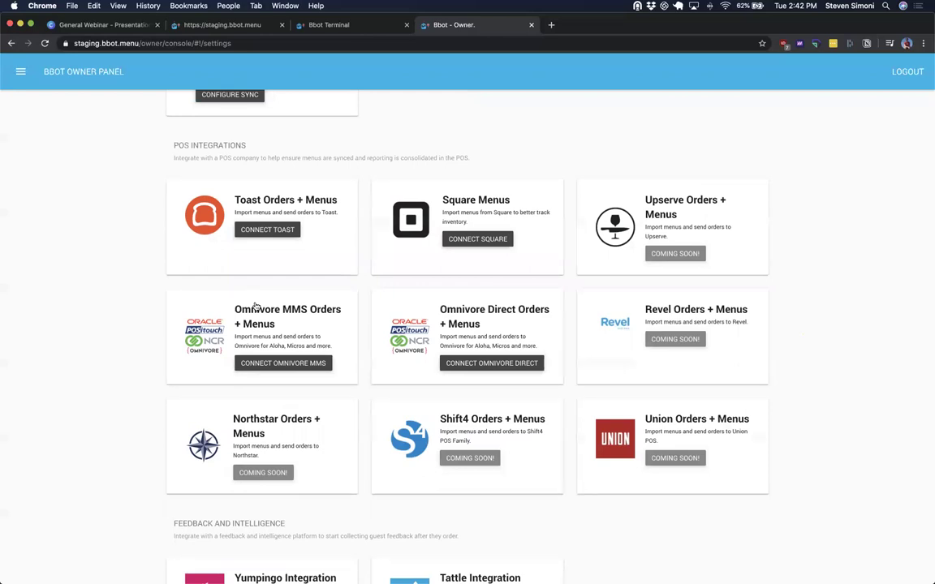
scroll(299, 375, up, 1)
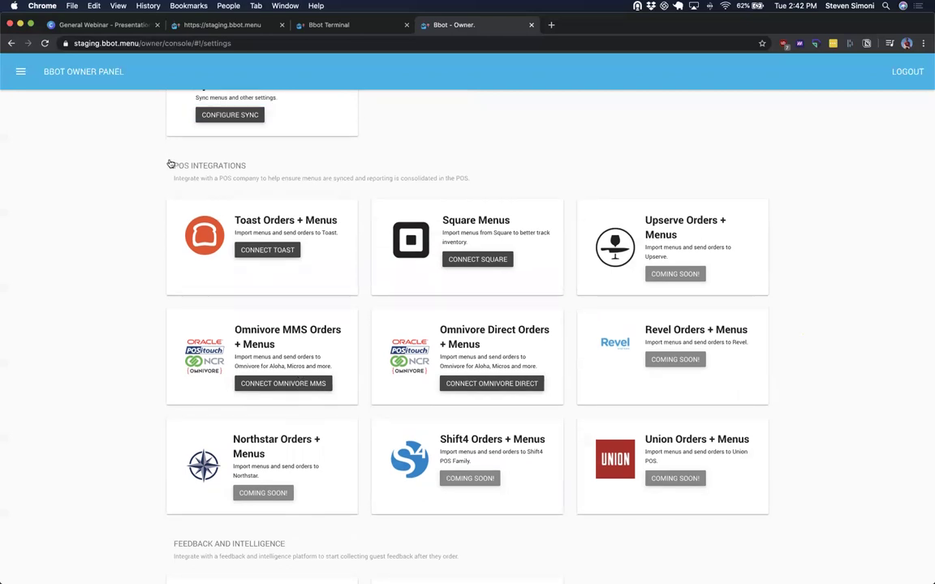
scroll(303, 197, down, 1)
Step: Examine the feedback, delivery, PMS, and reservations and other integrations in Account Settings
scroll(303, 197, down, 5)
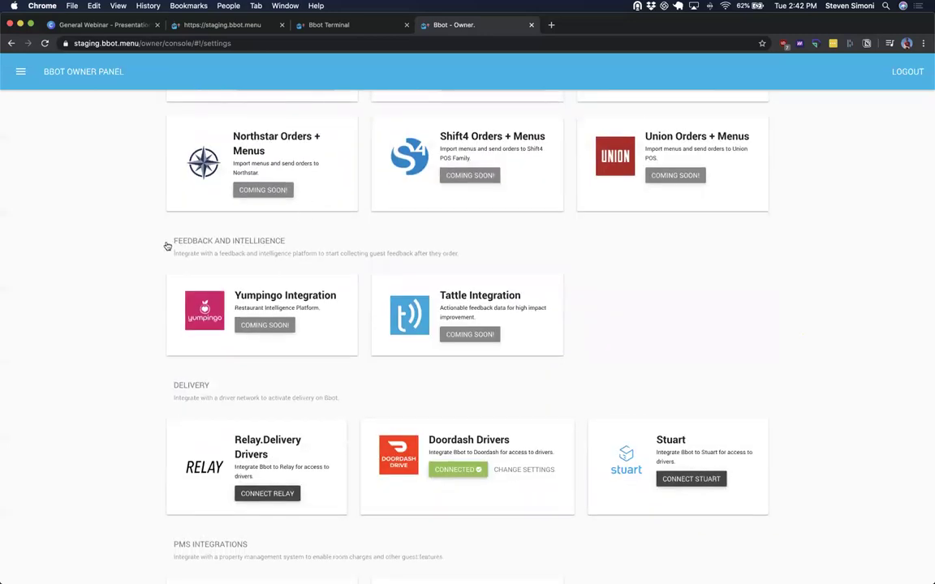
scroll(294, 249, down, 1)
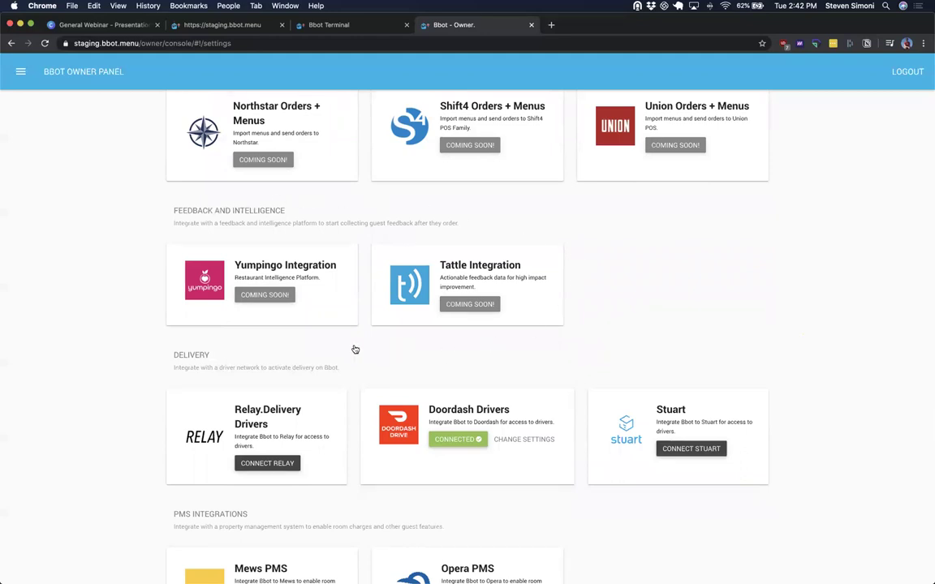
scroll(199, 363, down, 5)
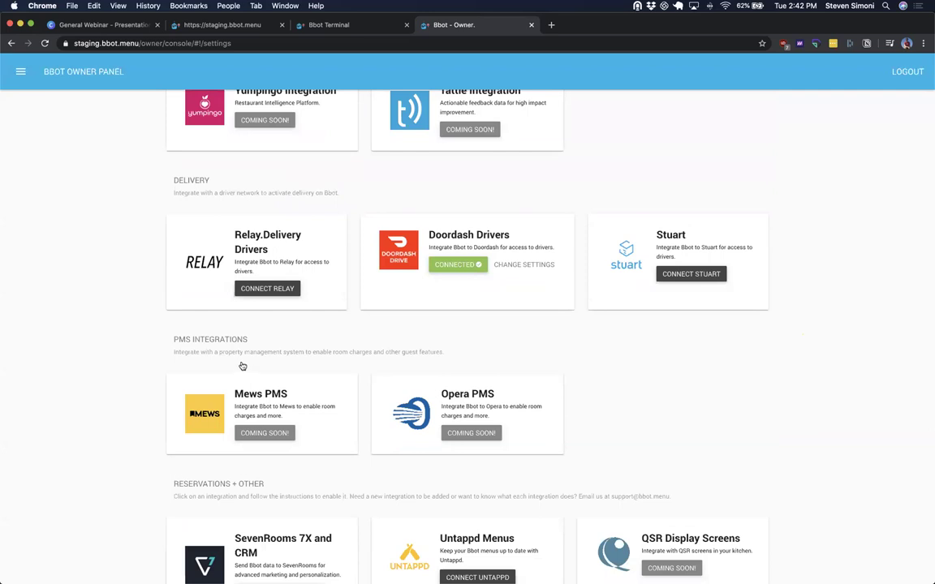
scroll(241, 357, down, 7)
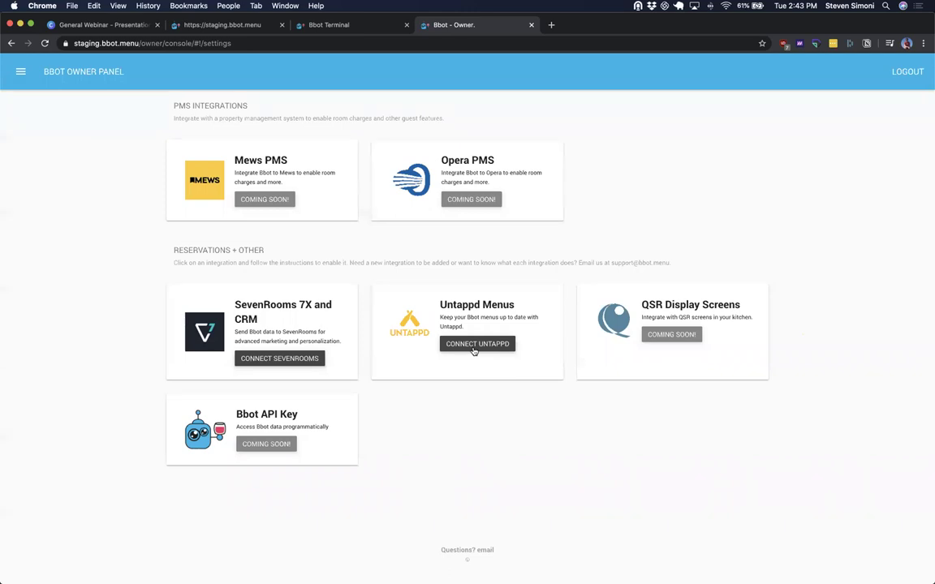
scroll(473, 351, up, 1)
scroll(471, 373, down, 1)
scroll(396, 415, up, 10)
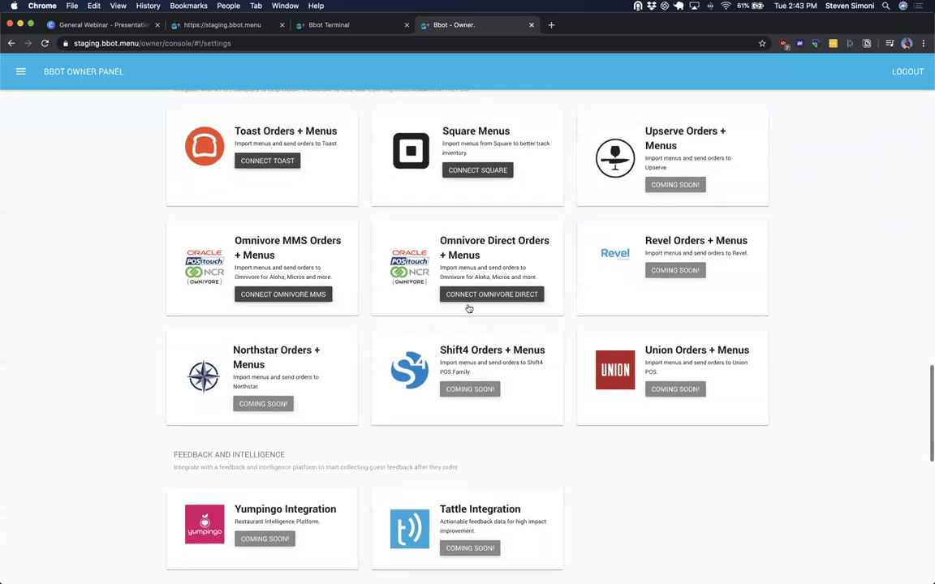
scroll(348, 297, down, 5)
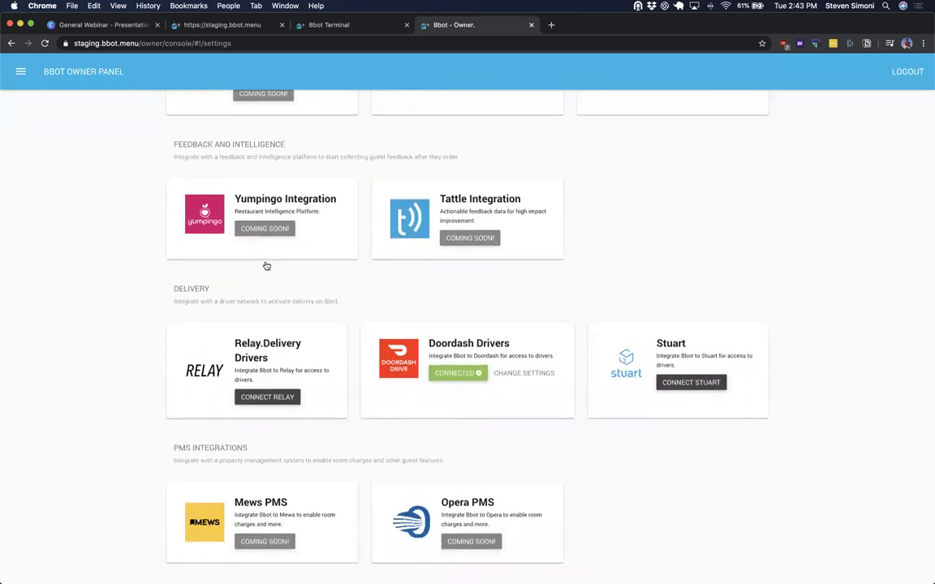
scroll(431, 242, down, 5)
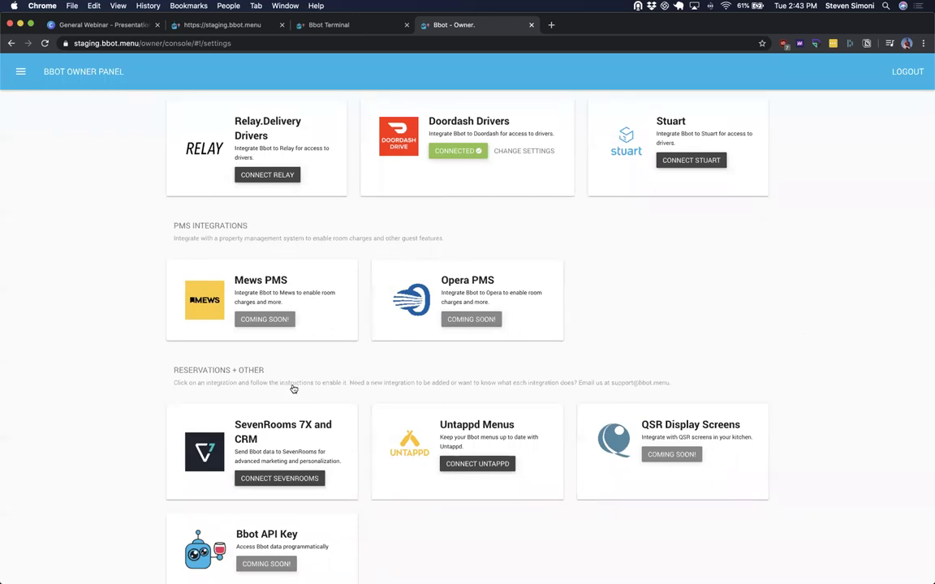
scroll(292, 388, down, 3)
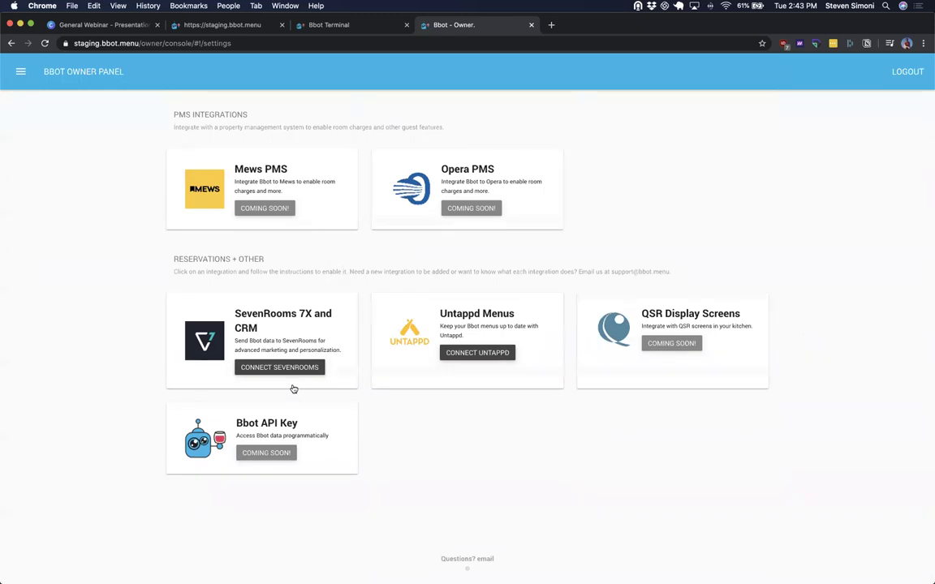
Step: Leave Account Settings and return to the Home (Menus) page
scroll(294, 389, up, 20)
scroll(294, 333, up, 10)
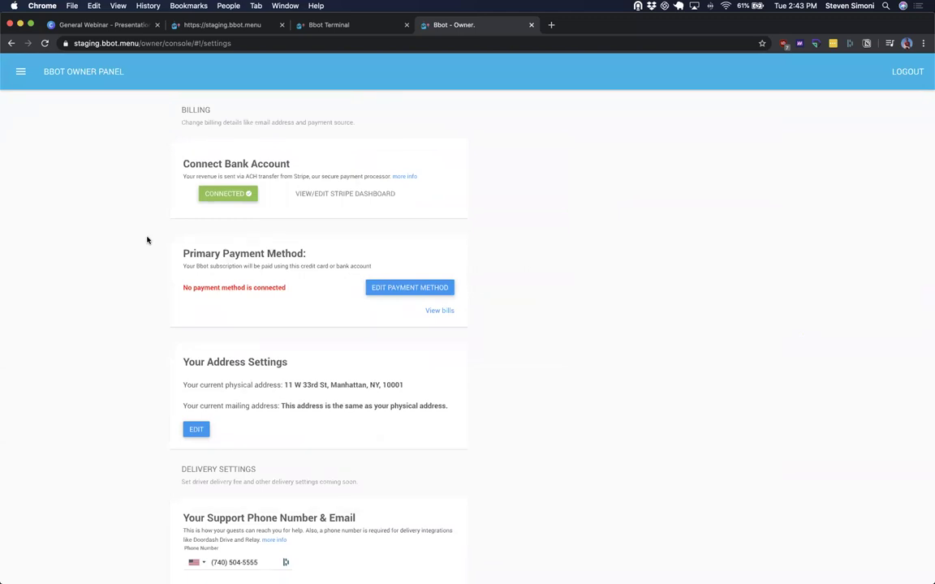
click(20, 72)
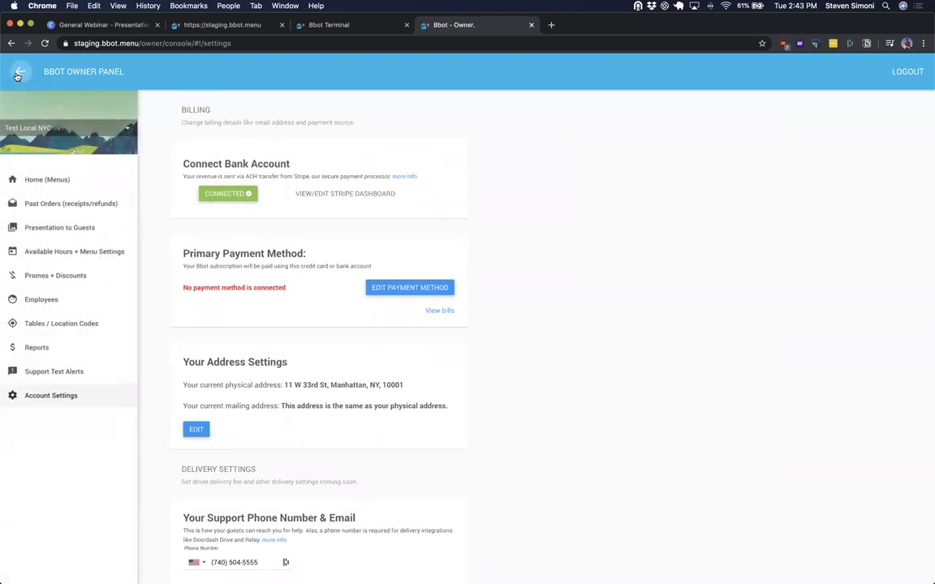
click(49, 179)
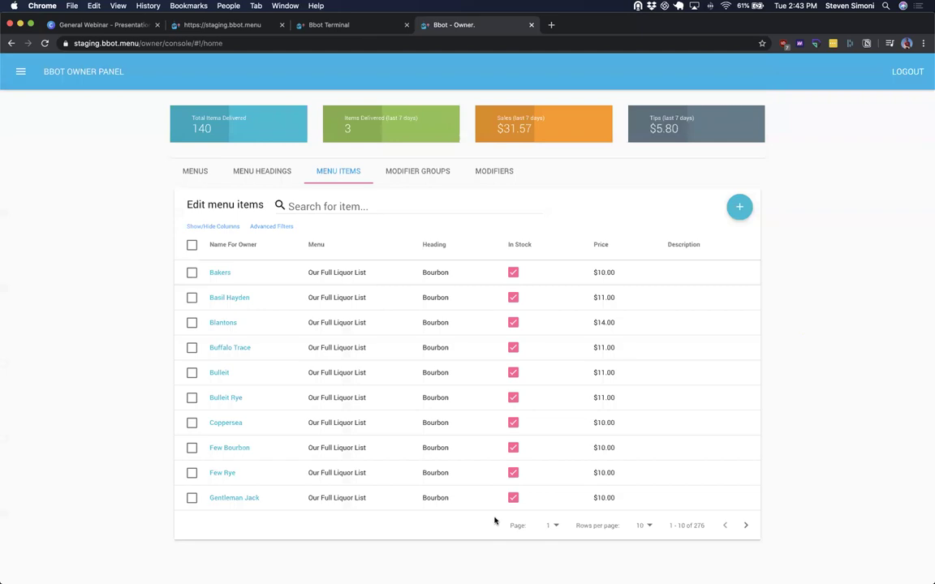
Step: Switch to the webinar presentation and advance from the demo slide to the Pricing slide
key(super+Tab)
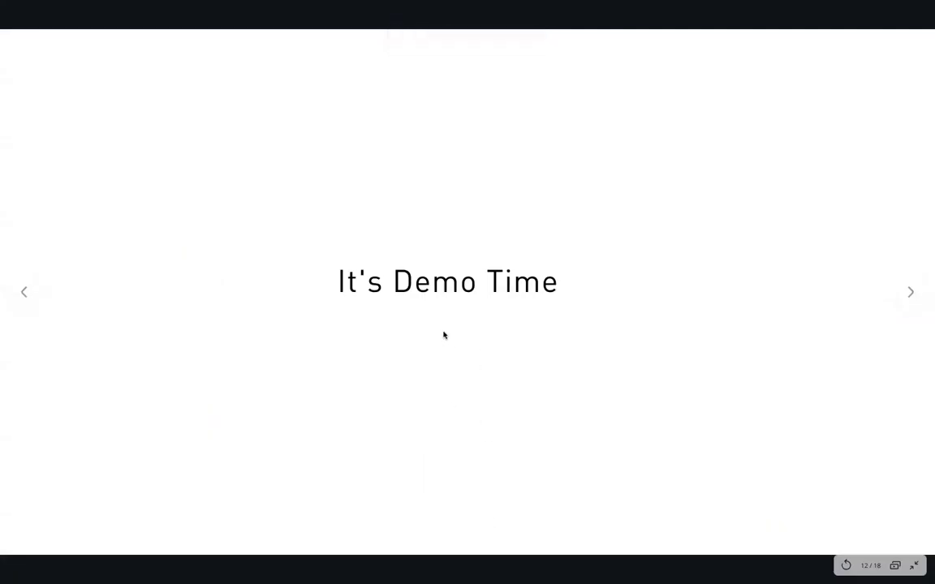
key(Right)
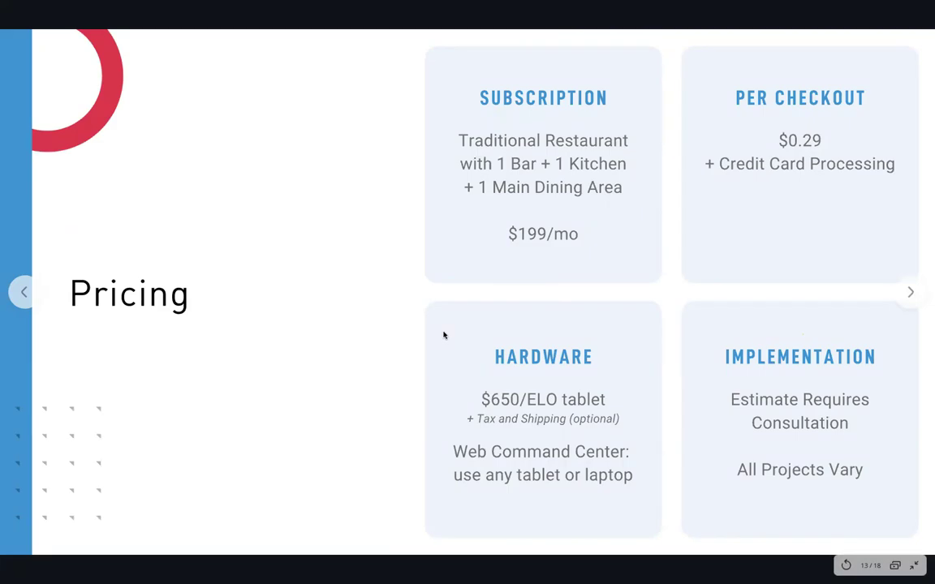